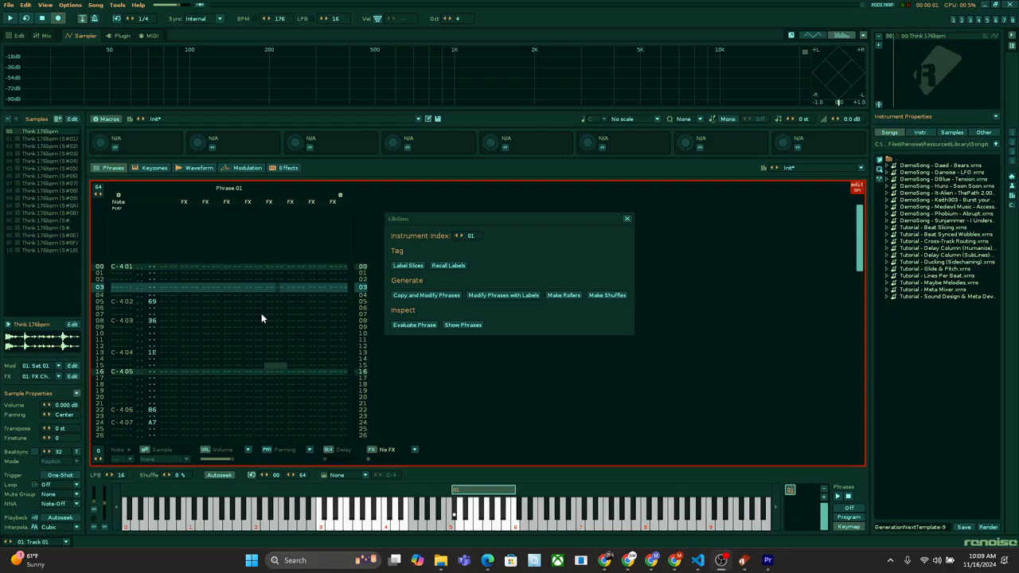
Step: Review the slice labels in the Slice Labeler while auditioning Phrase 01, and save the labels
{"action": "left_click", "coordinate": [411, 268]}
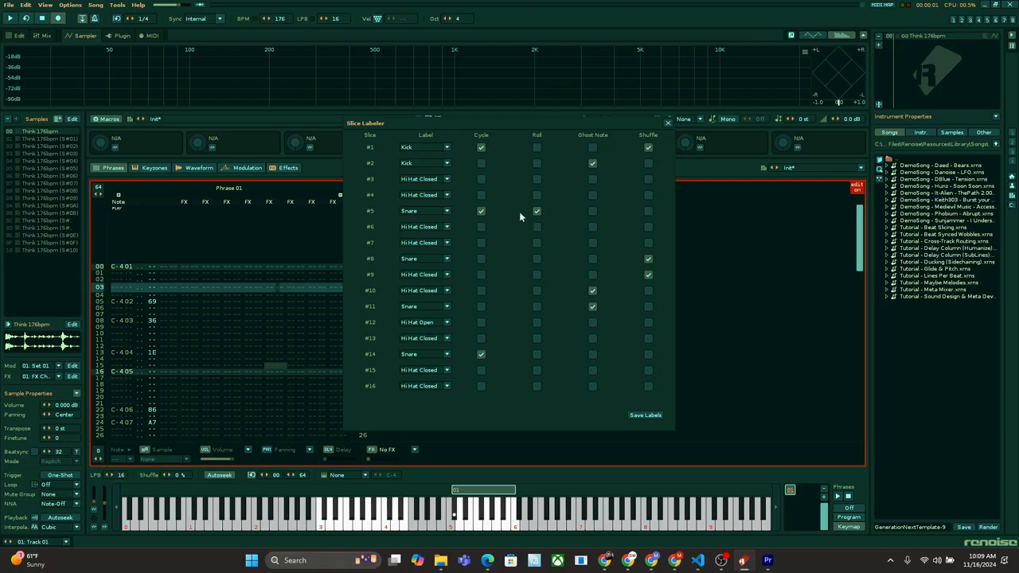
{"action": "left_click", "coordinate": [219, 327]}
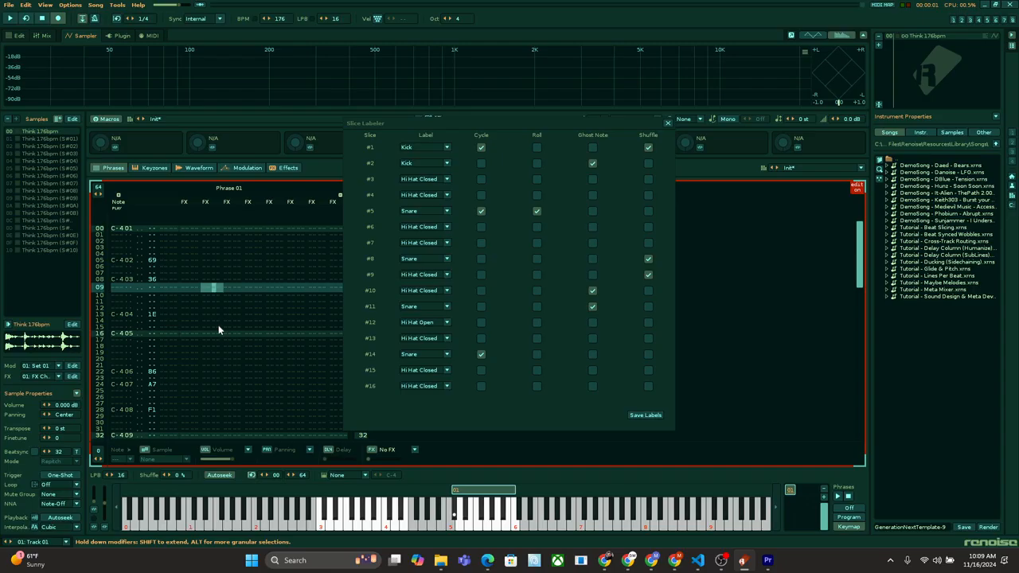
{"action": "key", "text": "space"}
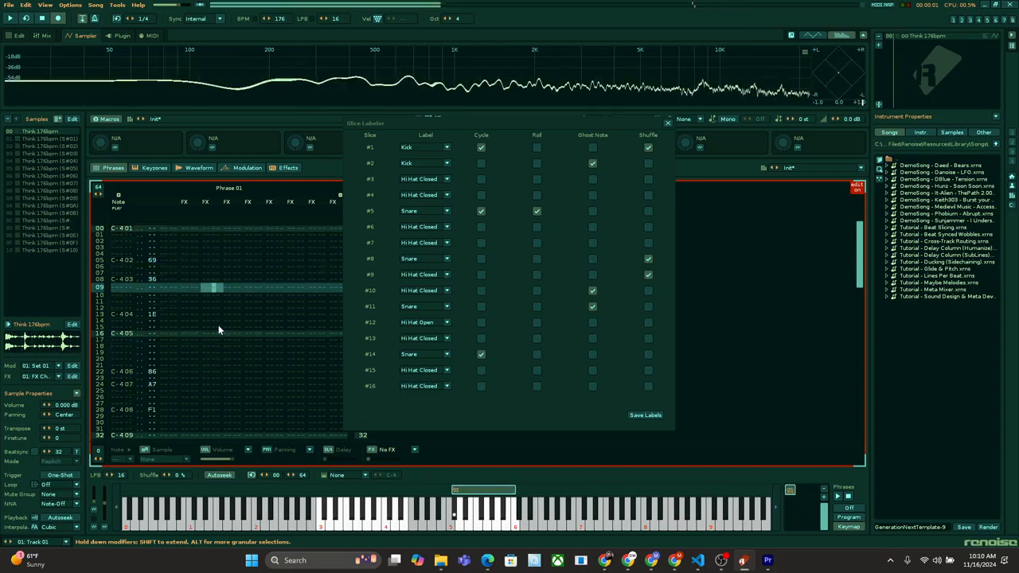
{"action": "left_click", "coordinate": [469, 150]}
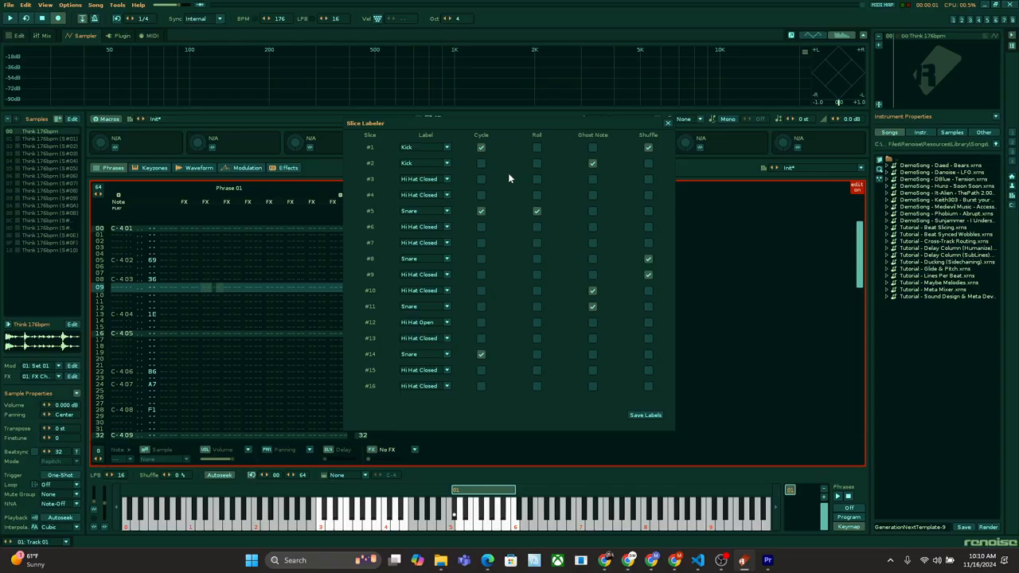
{"action": "left_click", "coordinate": [645, 415]}
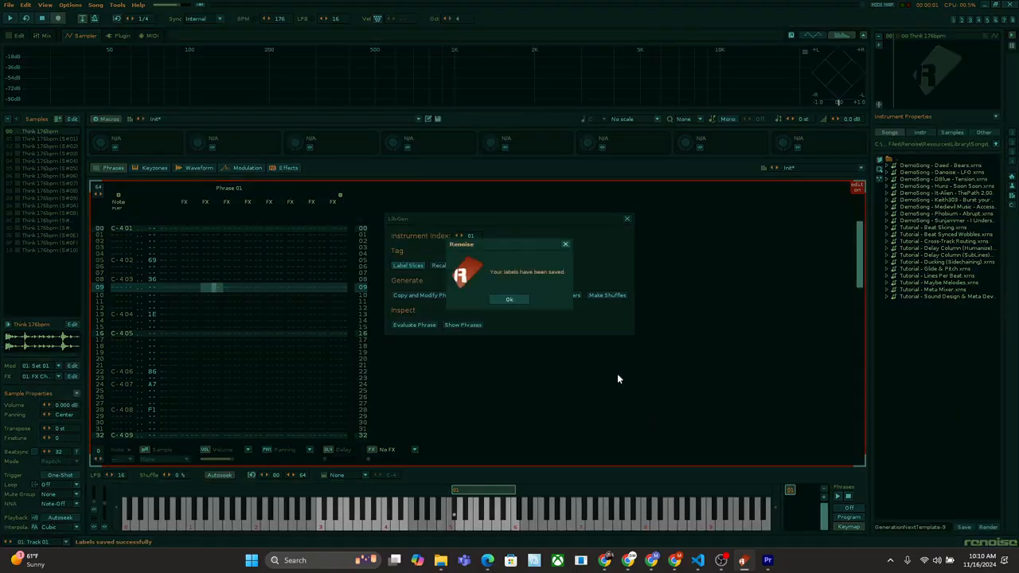
{"action": "left_click", "coordinate": [503, 299]}
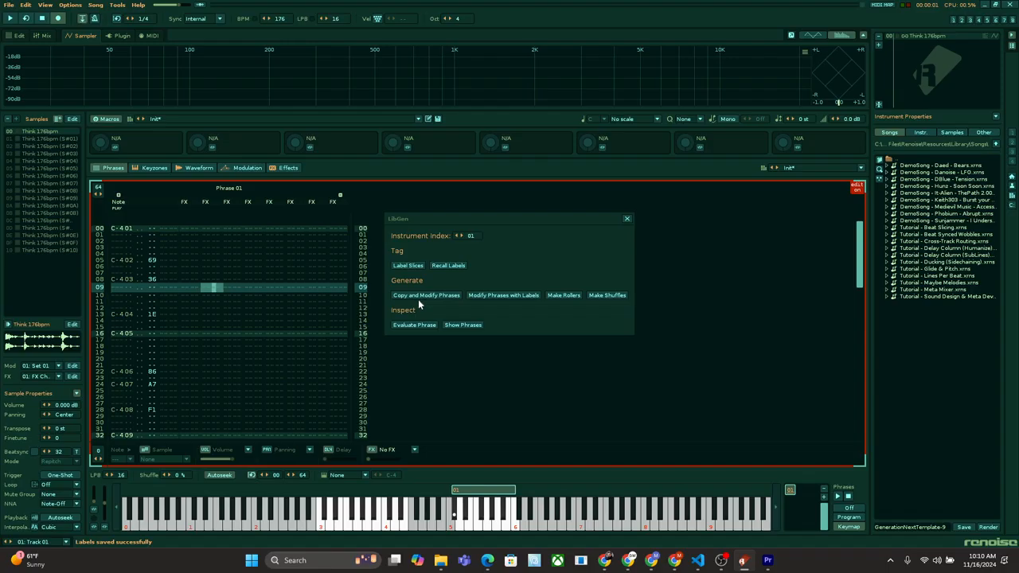
Step: Generate copied and modified phrases from Phrase 01 with LibGen
{"action": "left_click", "coordinate": [193, 260]}
{"action": "scroll", "coordinate": [193, 259], "scroll_direction": "up", "scroll_amount": 2}
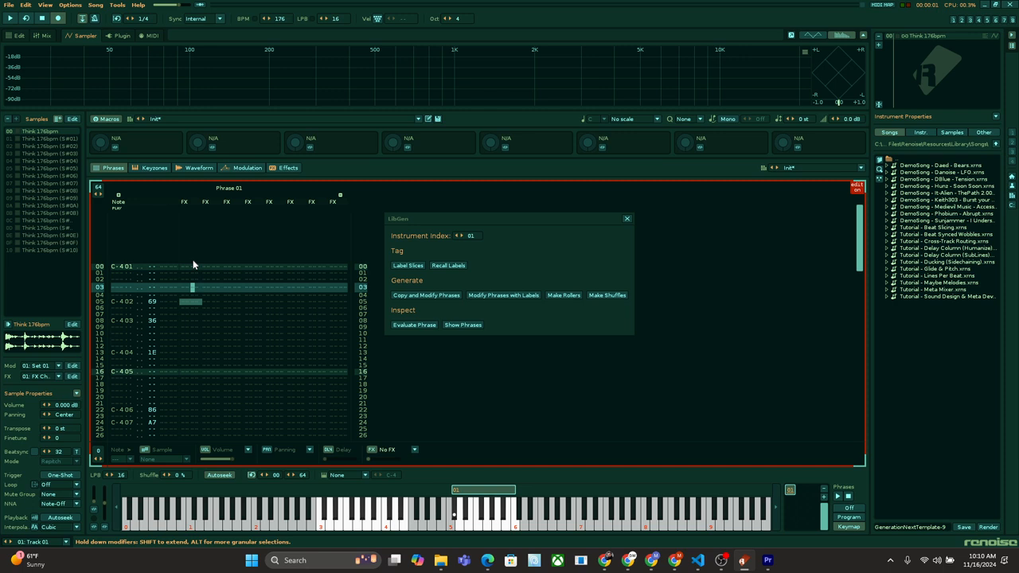
{"action": "left_click", "coordinate": [533, 275]}
{"action": "left_click", "coordinate": [444, 293]}
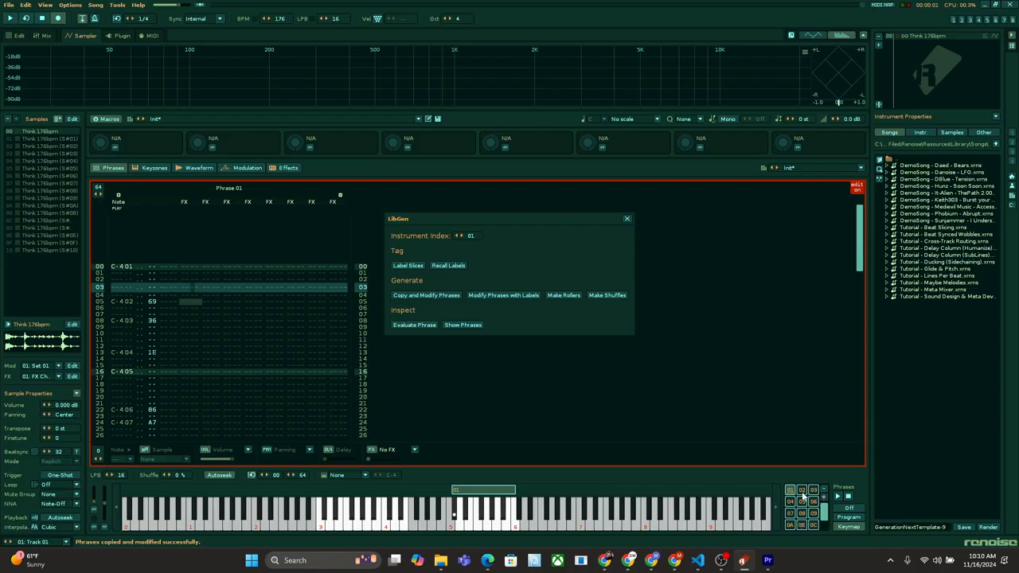
Step: Audition generated Phrase 02 and inspect the note contents of Phrases 03, 0E, 0F and 0D
{"action": "left_click", "coordinate": [803, 491]}
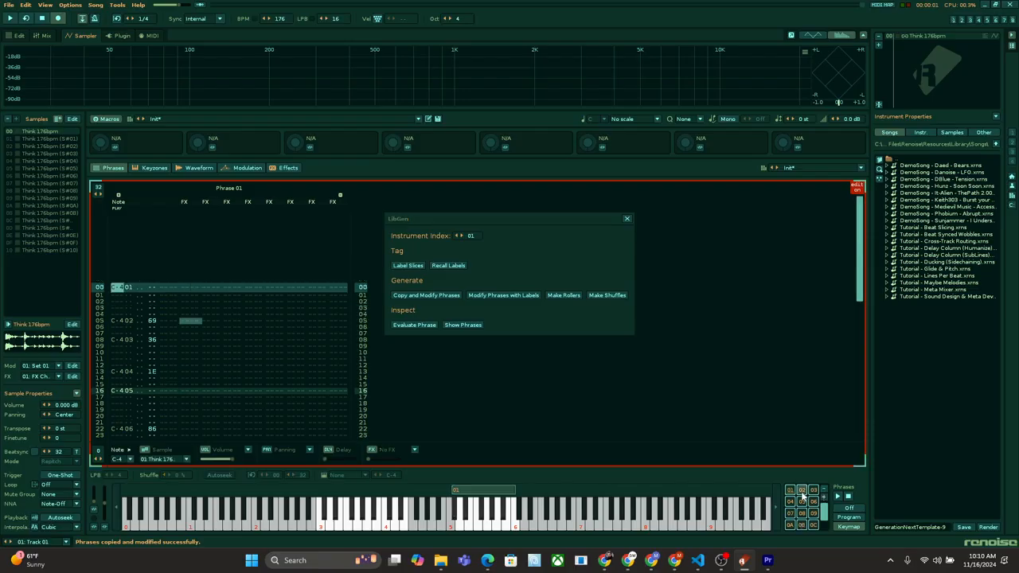
{"action": "key", "text": "space"}
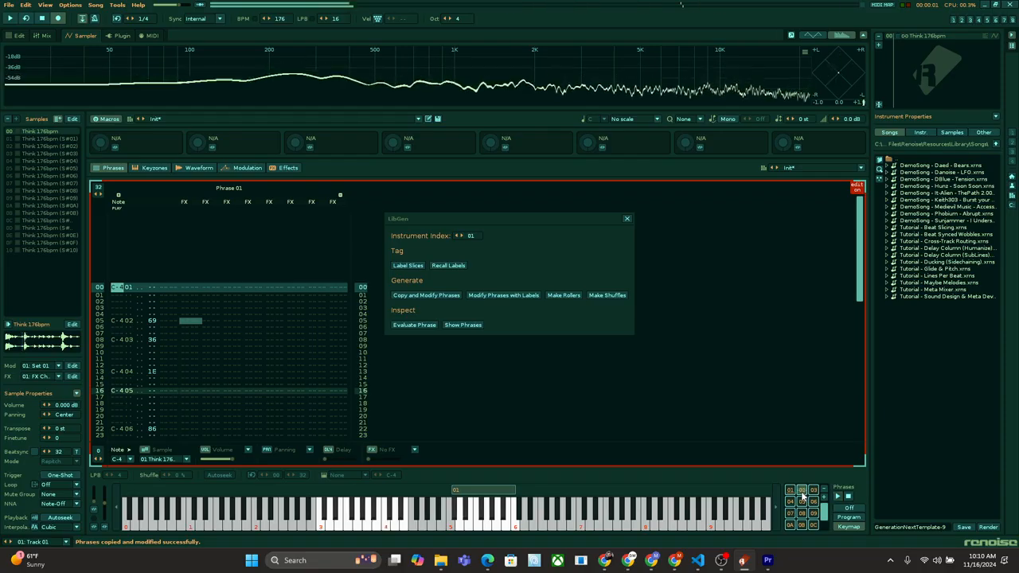
{"action": "left_click", "coordinate": [814, 491]}
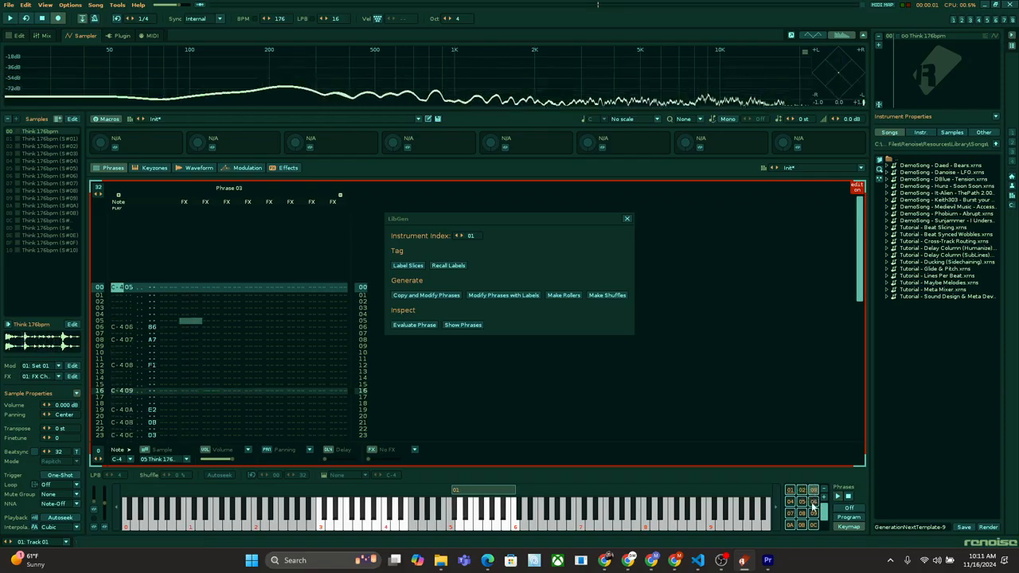
{"action": "scroll", "coordinate": [804, 510], "scroll_direction": "down", "scroll_amount": 2}
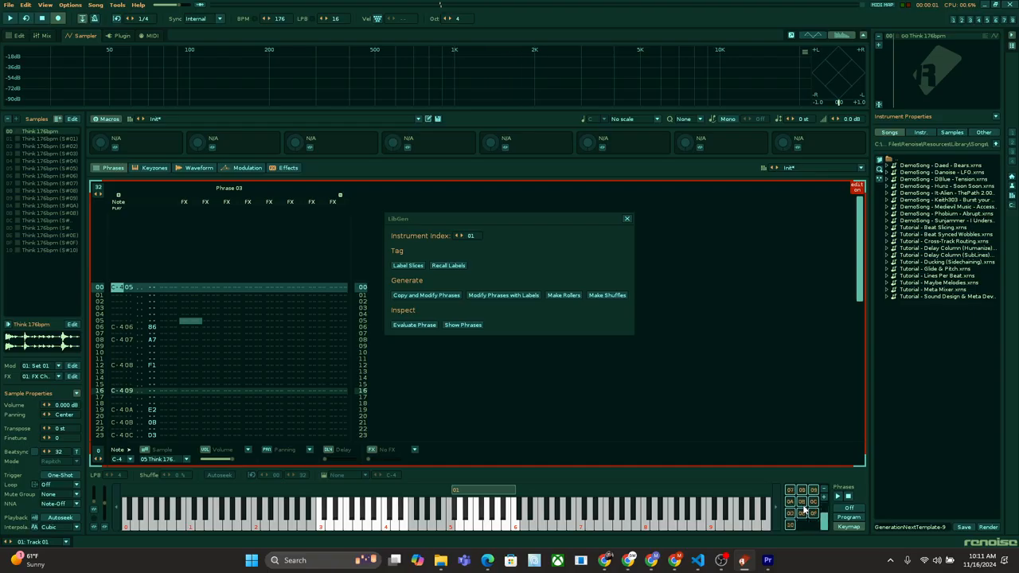
{"action": "left_click", "coordinate": [801, 515]}
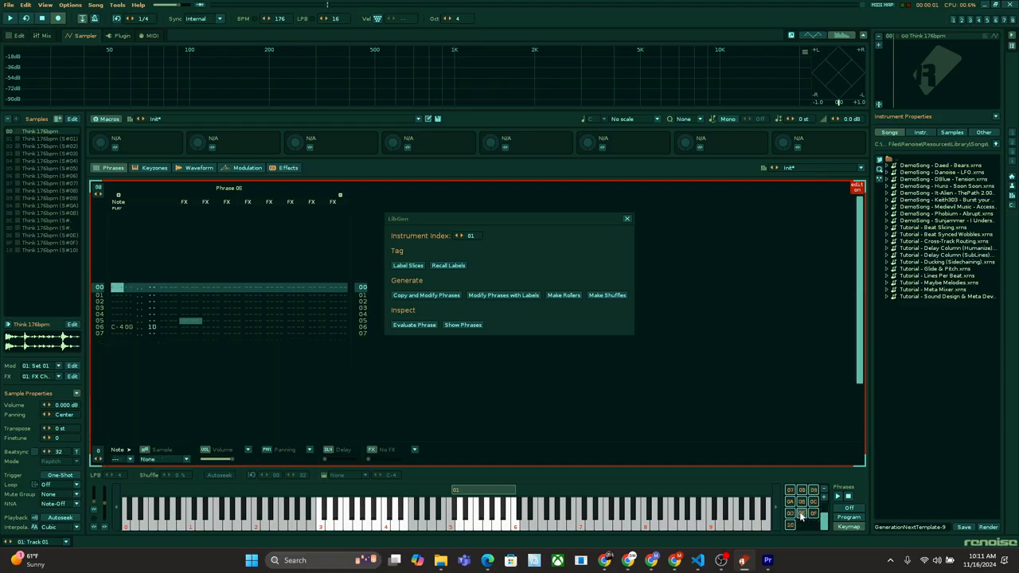
{"action": "left_click", "coordinate": [813, 515]}
{"action": "left_click", "coordinate": [790, 514]}
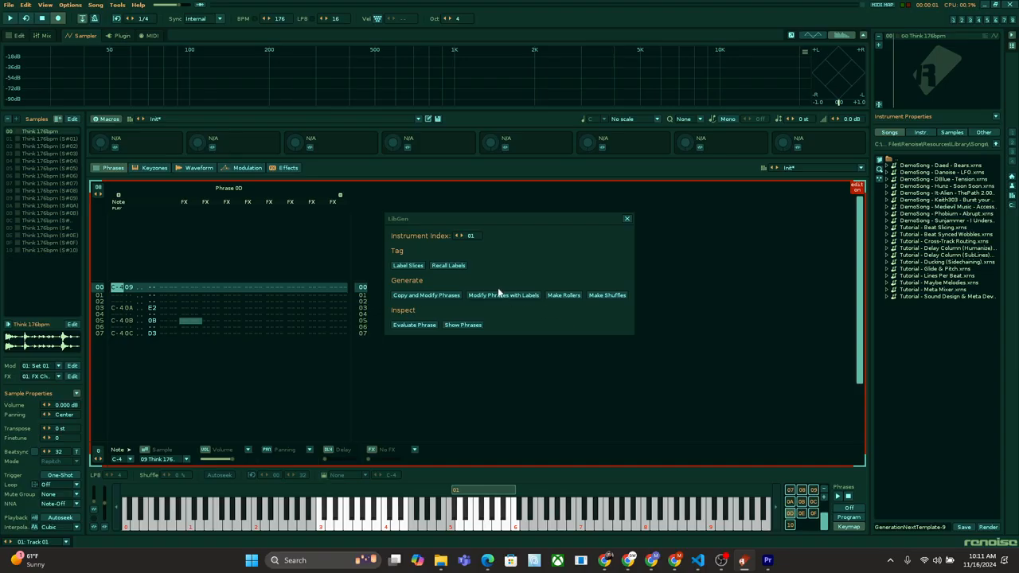
Step: Select Phrase 01 and generate phrase variations based on the slice labels
{"action": "scroll", "coordinate": [792, 502], "scroll_direction": "up", "scroll_amount": 2}
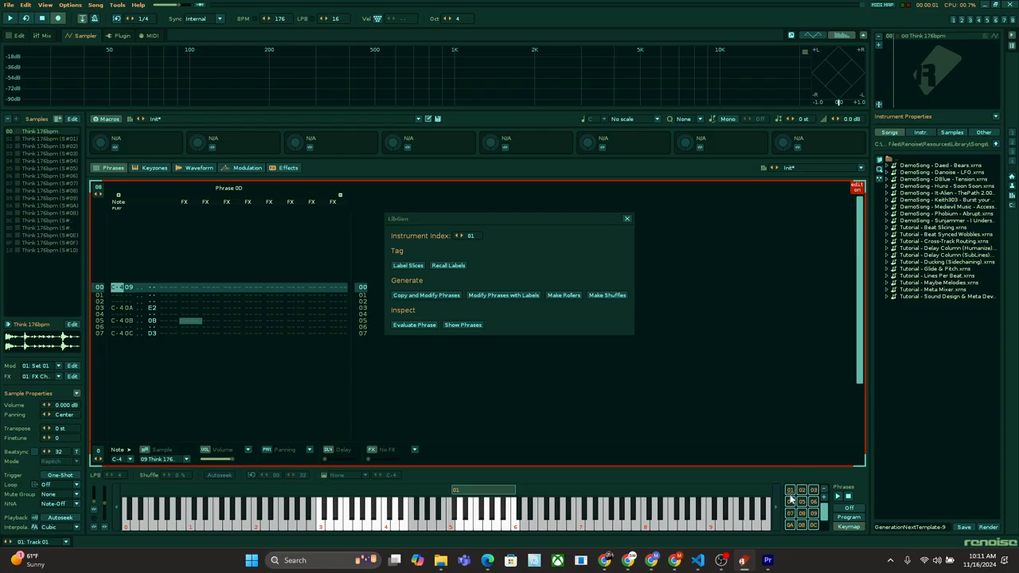
{"action": "left_click", "coordinate": [791, 492]}
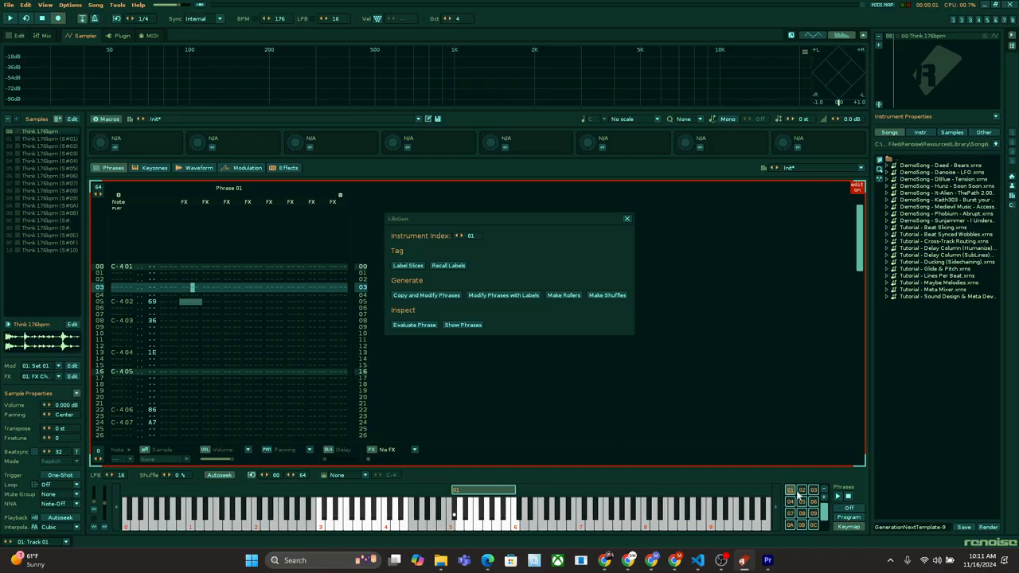
{"action": "left_click", "coordinate": [509, 296]}
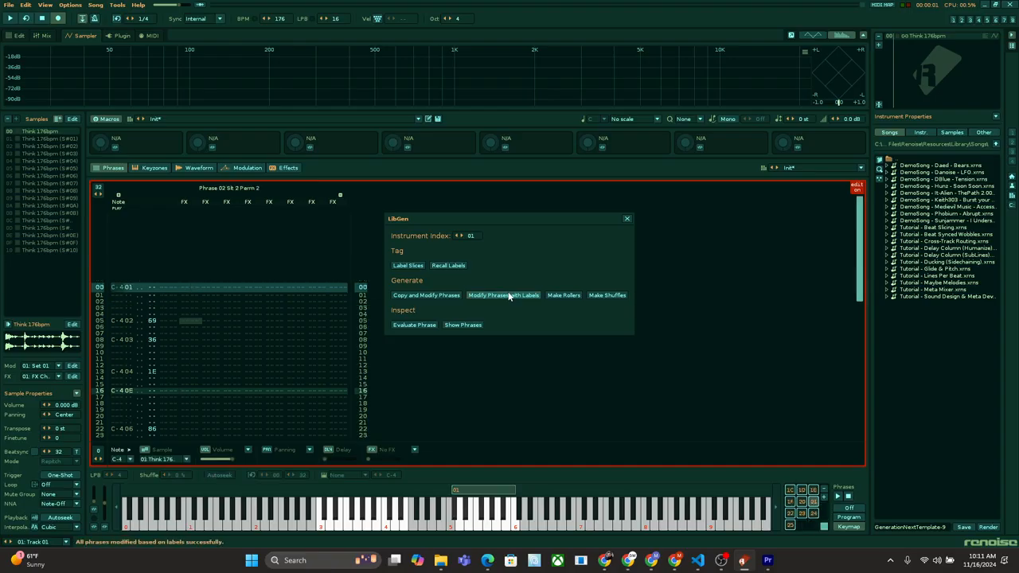
Step: Inspect the label-based permutations in phrases 25, 24 and 23, auditioning the first two
{"action": "left_click", "coordinate": [792, 526]}
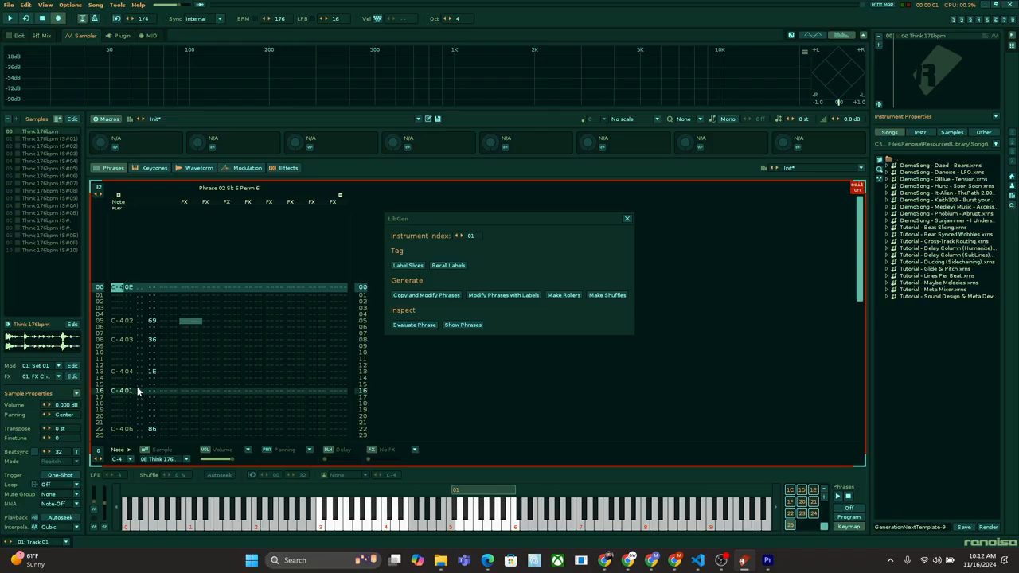
{"action": "key", "text": "space"}
{"action": "key", "text": "space"}
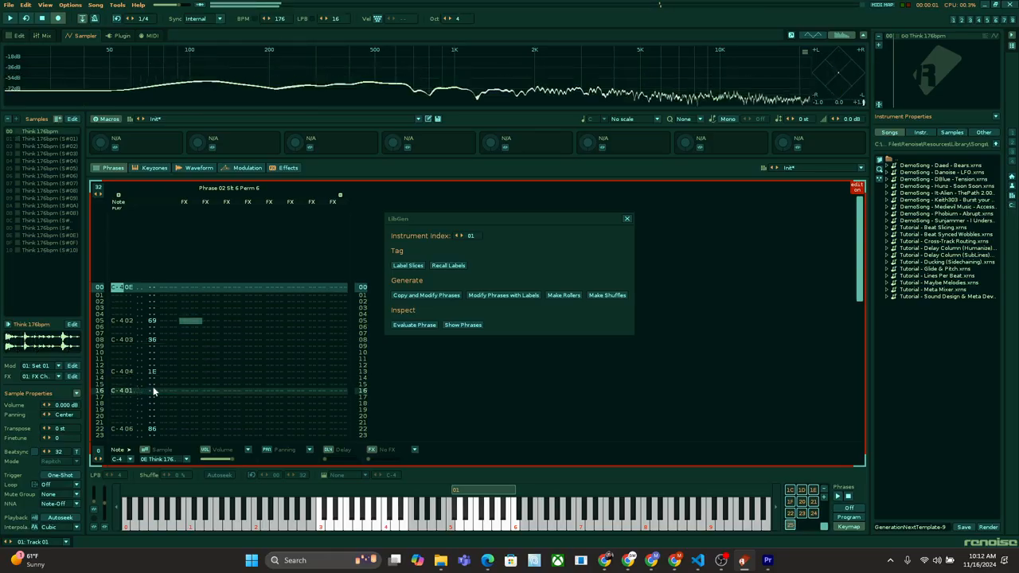
{"action": "left_click", "coordinate": [814, 515]}
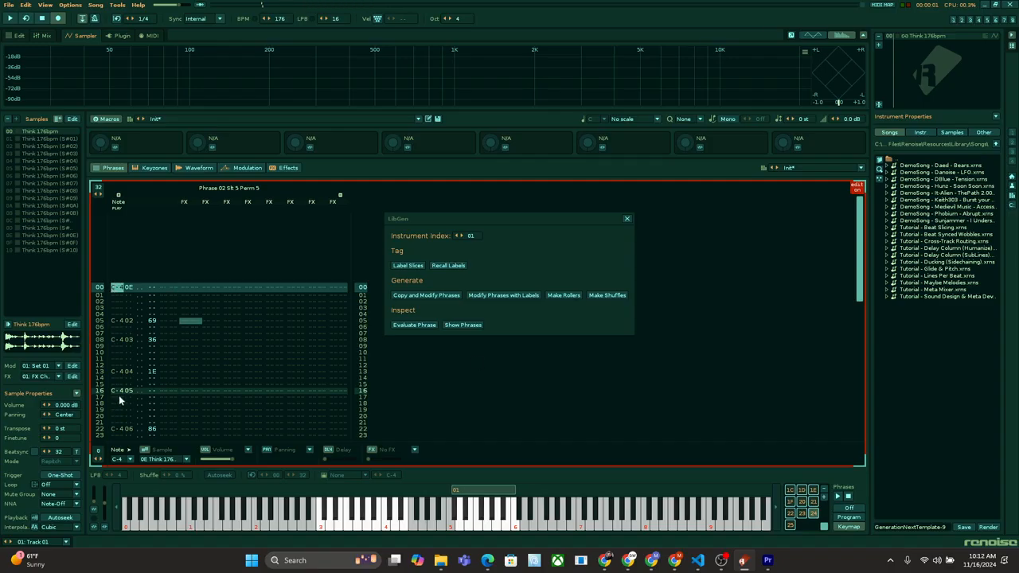
{"action": "left_click", "coordinate": [156, 372]}
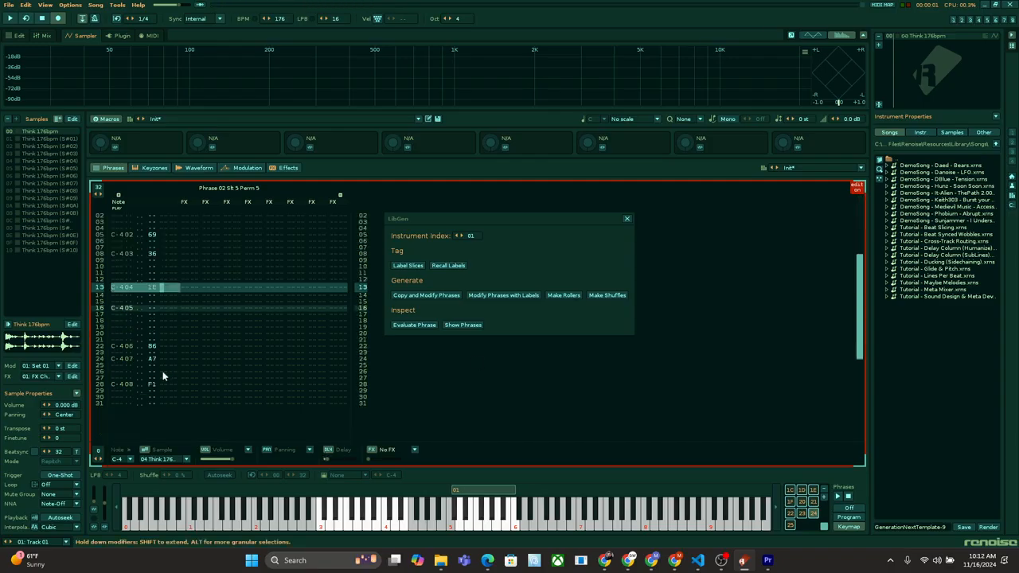
{"action": "key", "text": "space"}
{"action": "scroll", "coordinate": [189, 331], "scroll_direction": "up", "scroll_amount": 4}
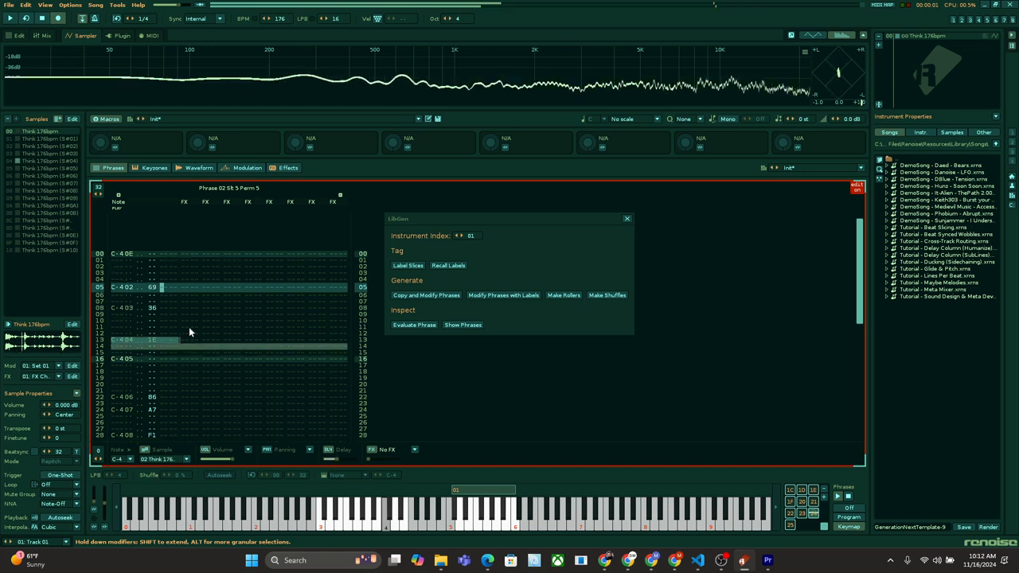
{"action": "left_click", "coordinate": [802, 514]}
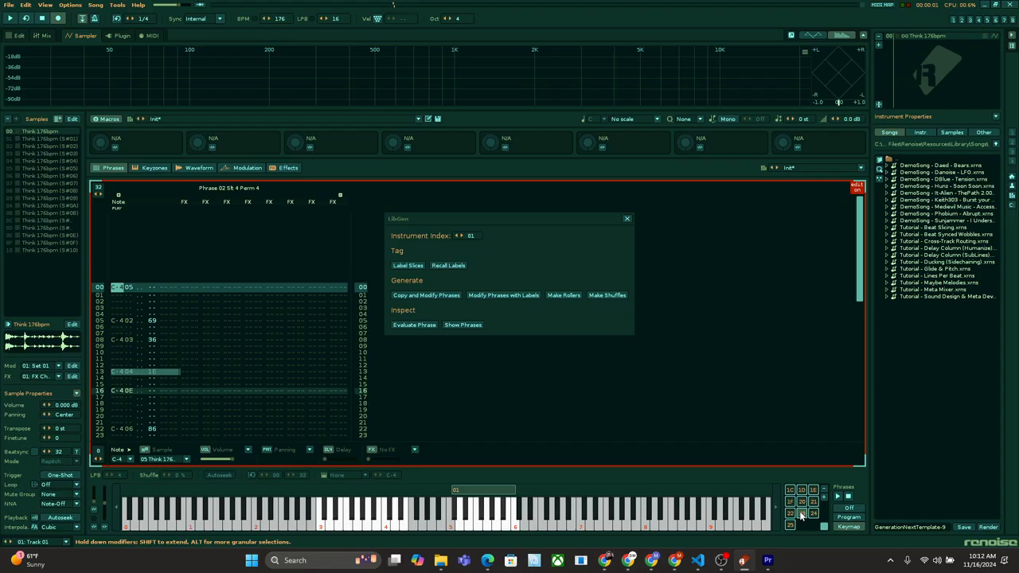
{"action": "left_click", "coordinate": [802, 514]}
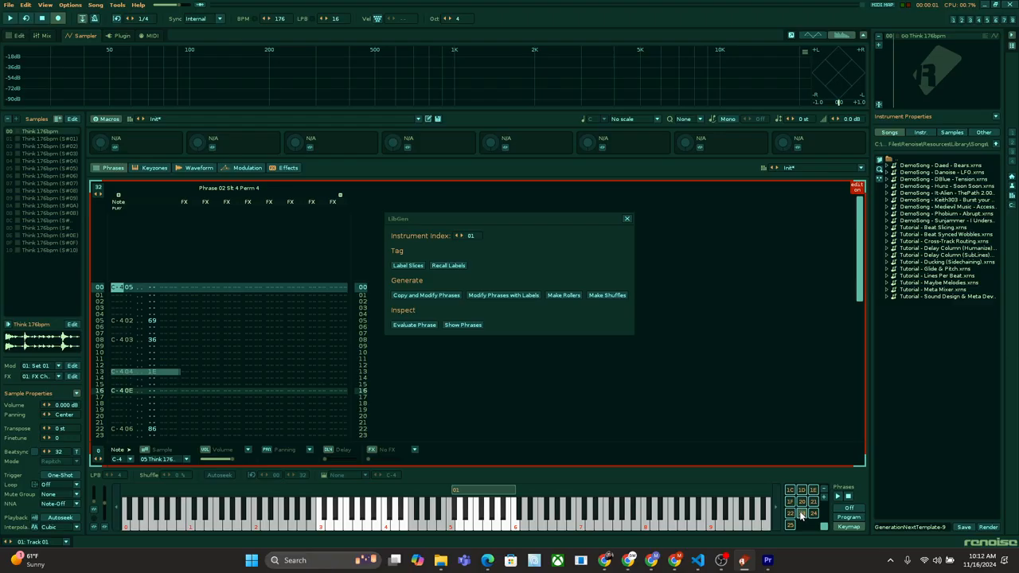
Step: Reopen the Slice Labeler to review the Roll markings, and save the slice labels again
{"action": "left_click", "coordinate": [539, 248]}
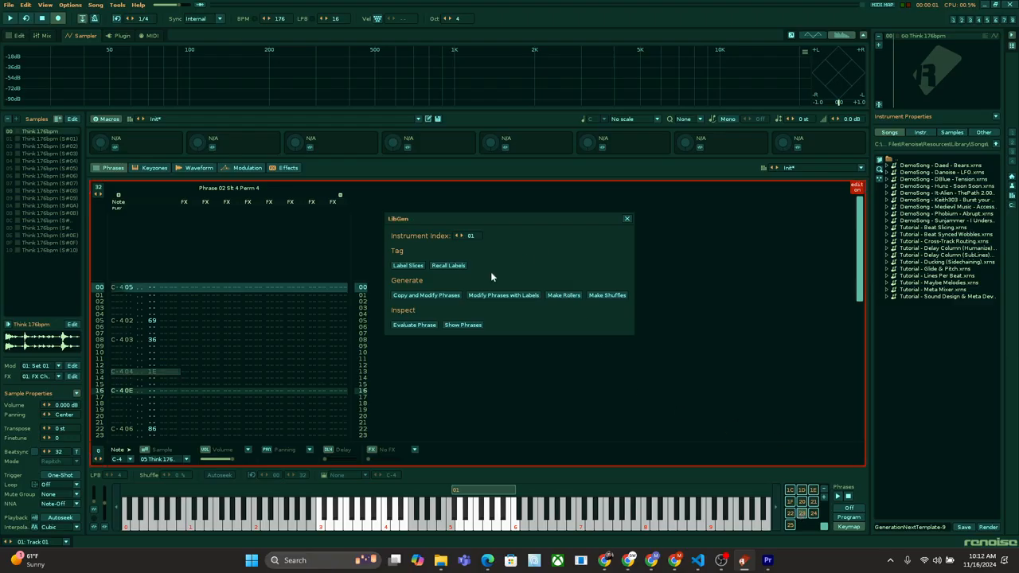
{"action": "left_click", "coordinate": [415, 266]}
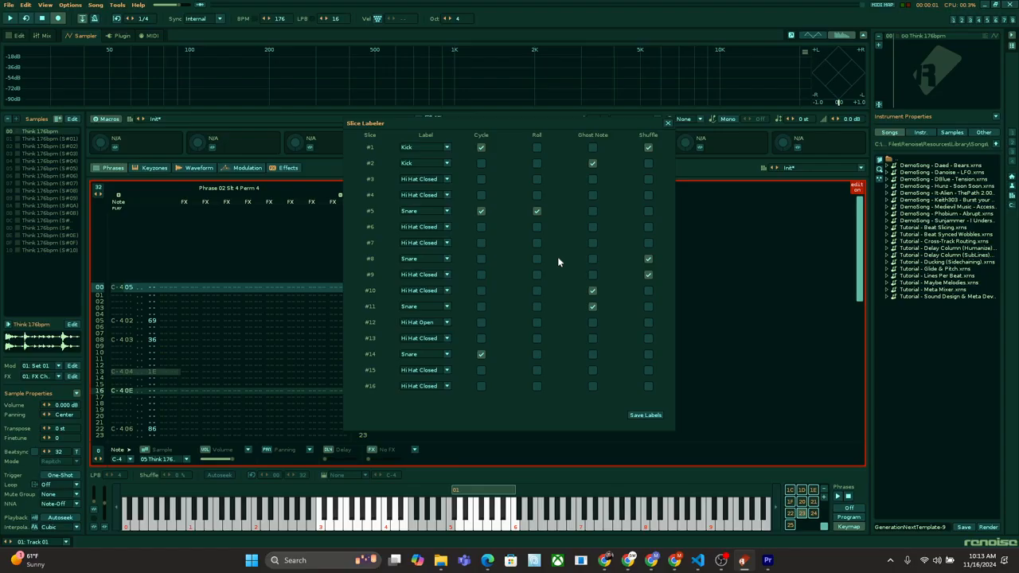
{"action": "left_click", "coordinate": [645, 415]}
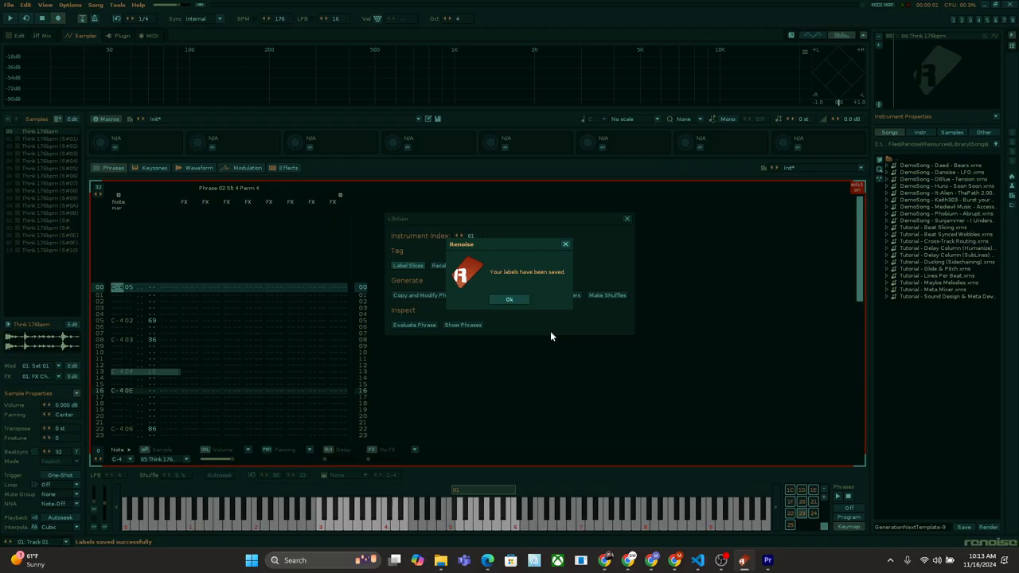
{"action": "left_click", "coordinate": [507, 300]}
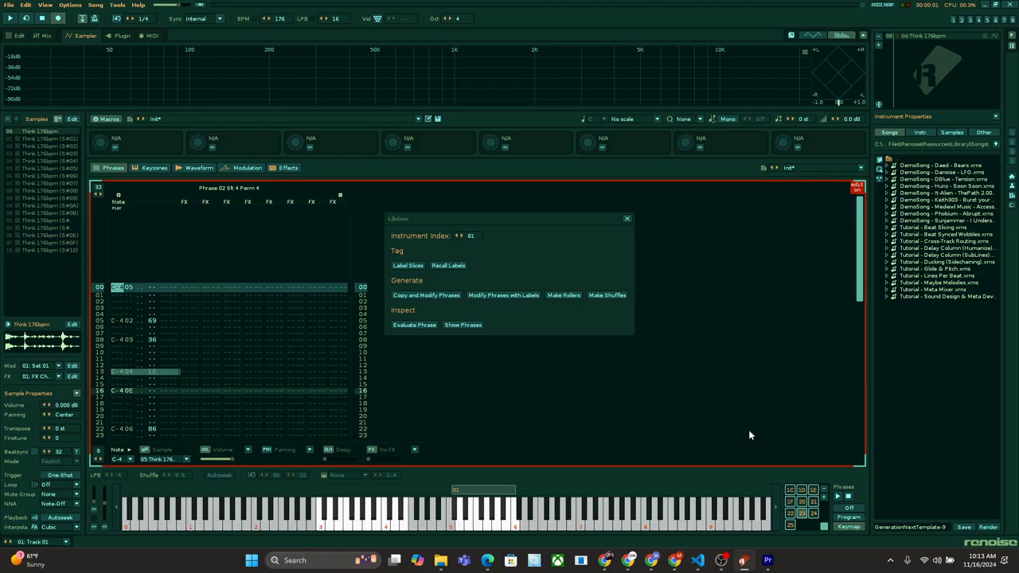
Step: Select Phrase 01 and generate roller patterns from the labelled slices
{"action": "scroll", "coordinate": [806, 514], "scroll_direction": "up", "scroll_amount": 5}
{"action": "left_click", "coordinate": [789, 490]}
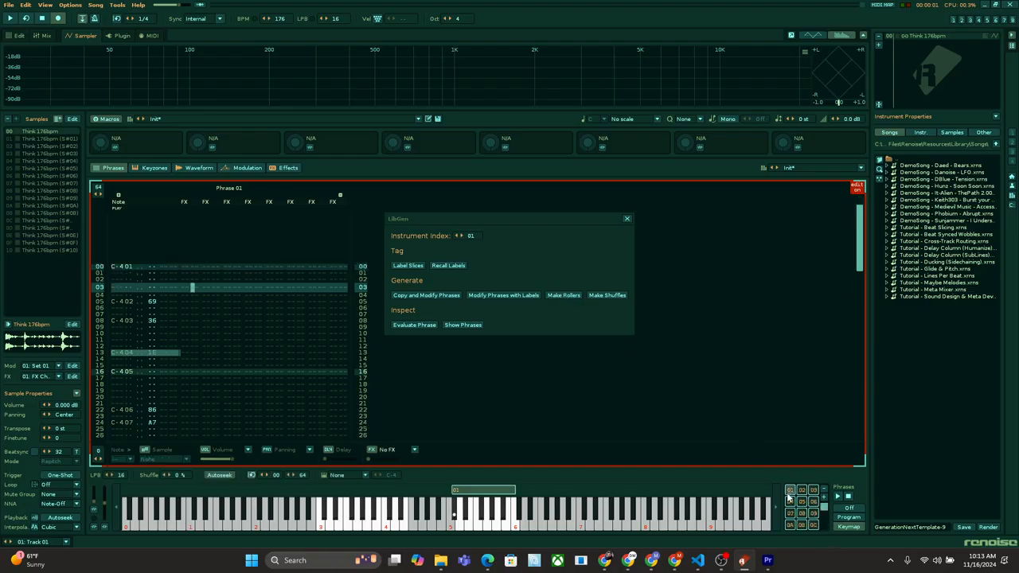
{"action": "left_click", "coordinate": [562, 295]}
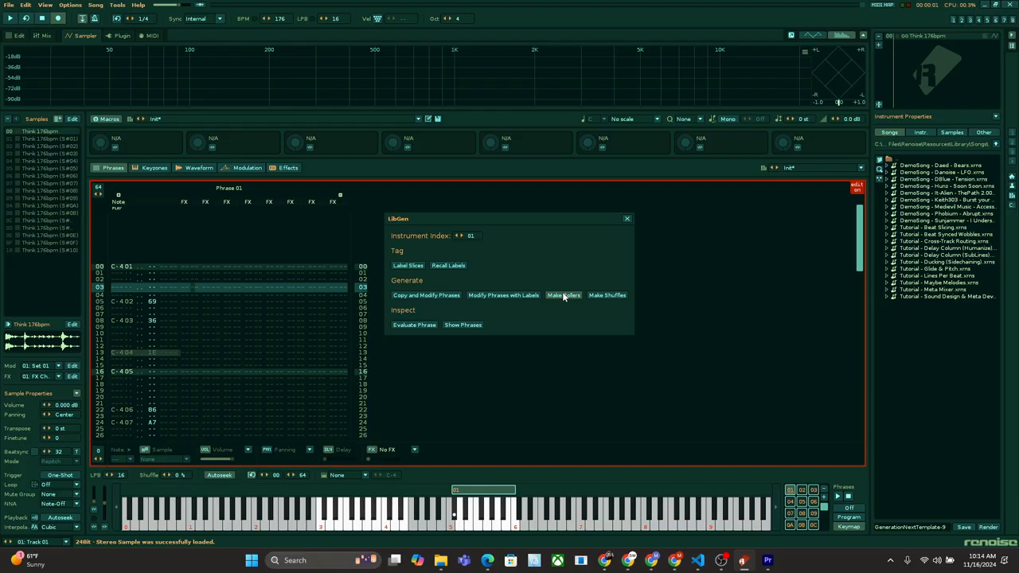
{"action": "left_click", "coordinate": [562, 295]}
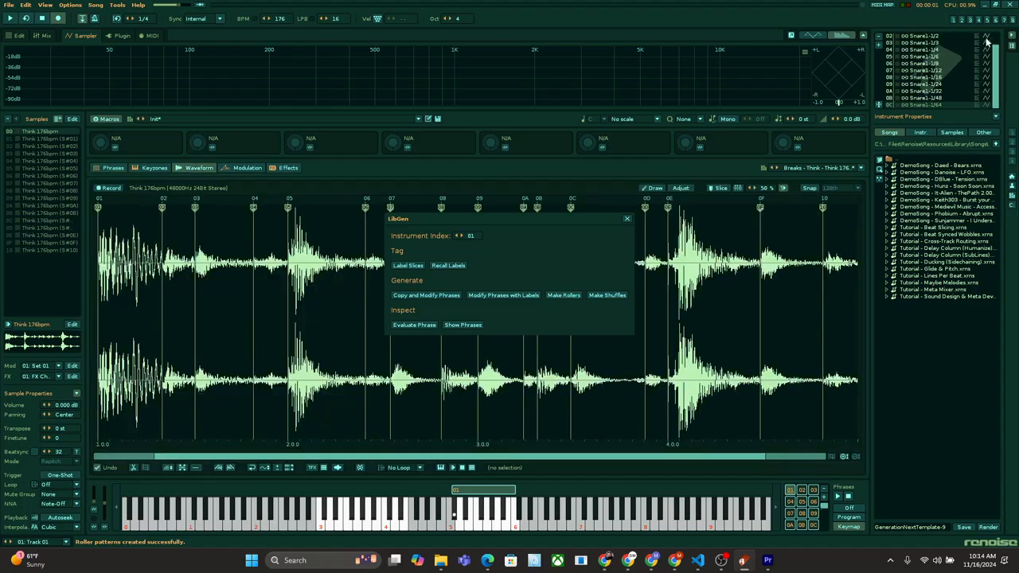
Step: Inspect the generated snare roll instruments, including Snare1-1/2 and Snare1-1/12, and the Snare Rolls Alt 1 phrase
{"action": "left_click", "coordinate": [926, 71]}
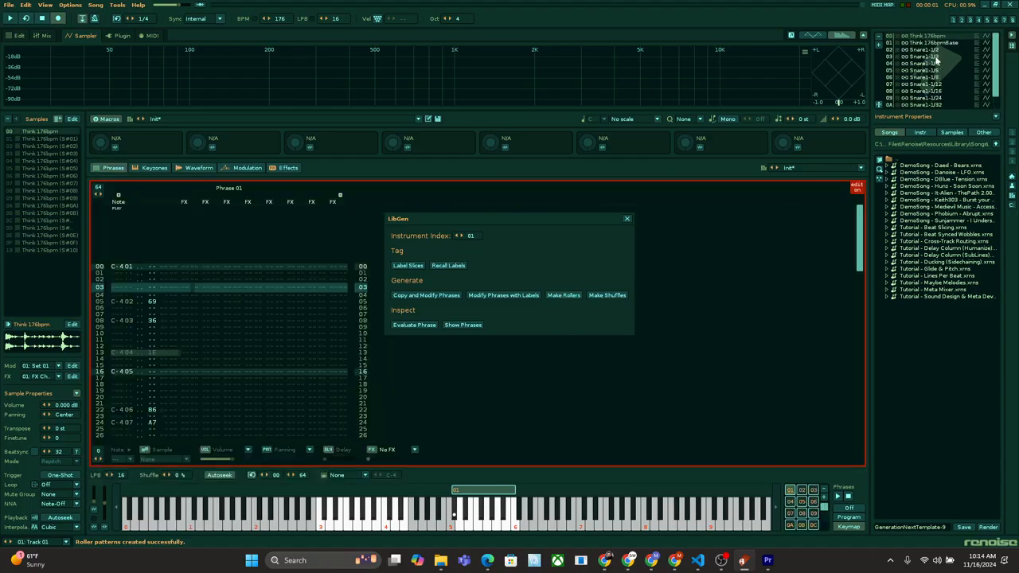
{"action": "left_click", "coordinate": [936, 50]}
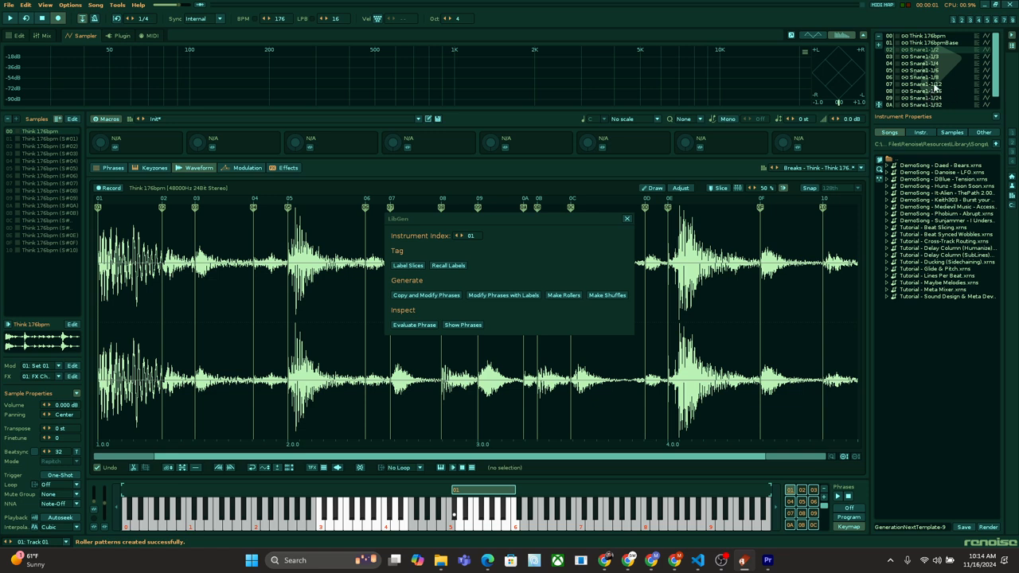
{"action": "left_click", "coordinate": [935, 84]}
{"action": "left_click", "coordinate": [114, 170]}
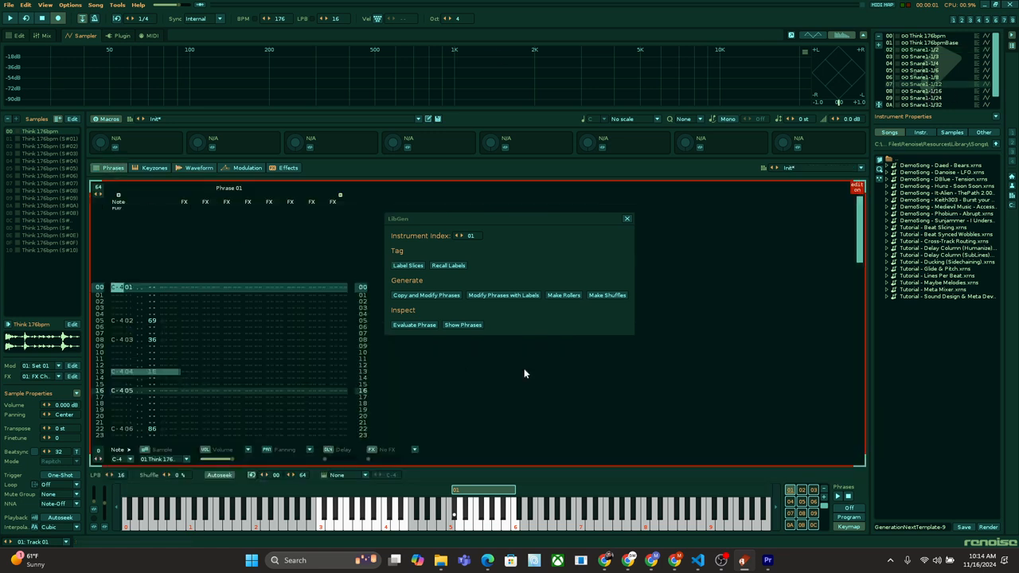
{"action": "left_click", "coordinate": [802, 490]}
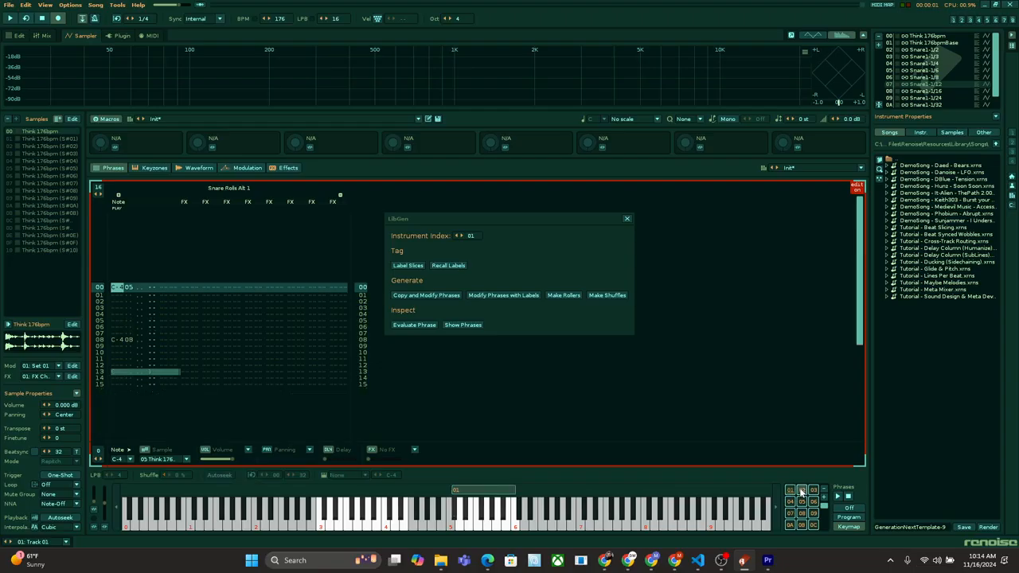
Step: Audition the Snare Rolls Alt 1 phrase, its 2x version and the 2x linear version
{"action": "left_click", "coordinate": [477, 377]}
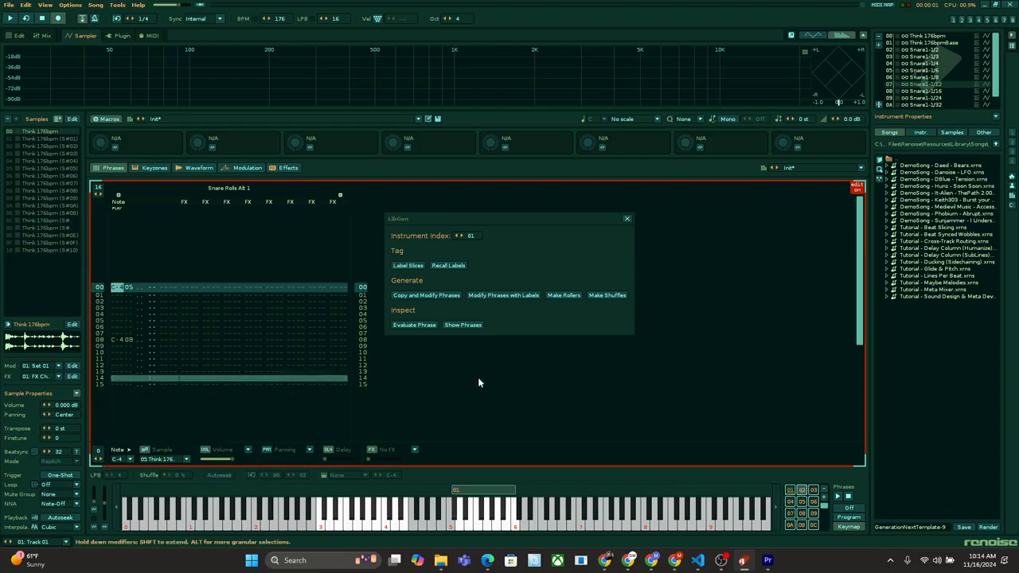
{"action": "key", "text": "space"}
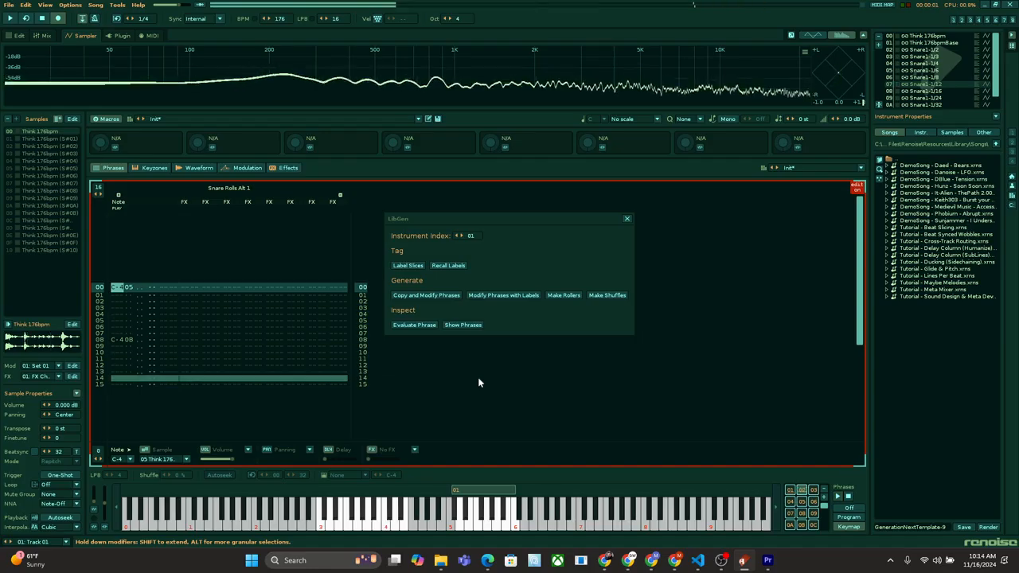
{"action": "key", "text": "space"}
{"action": "left_click", "coordinate": [815, 490]}
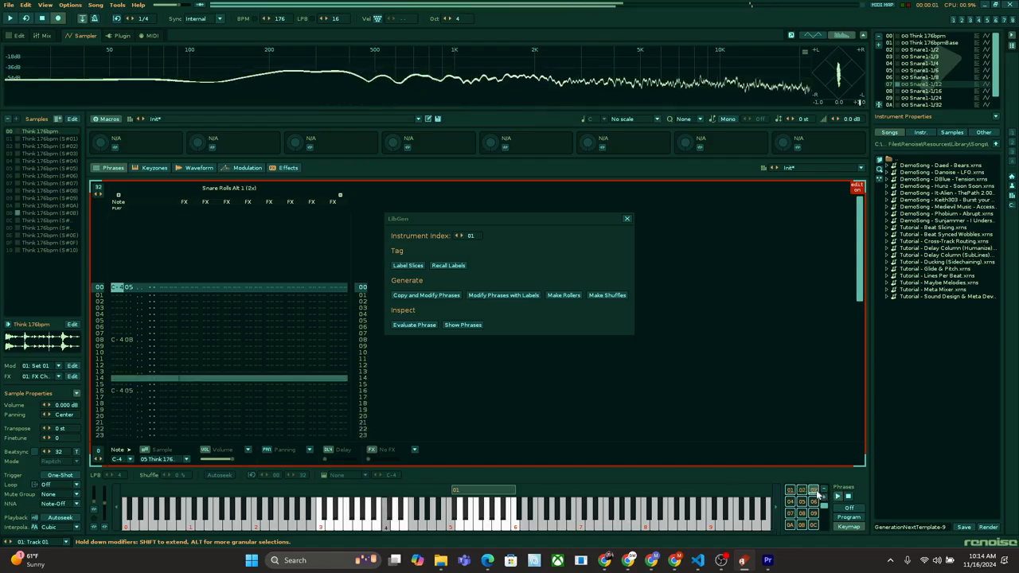
{"action": "left_click", "coordinate": [791, 504]}
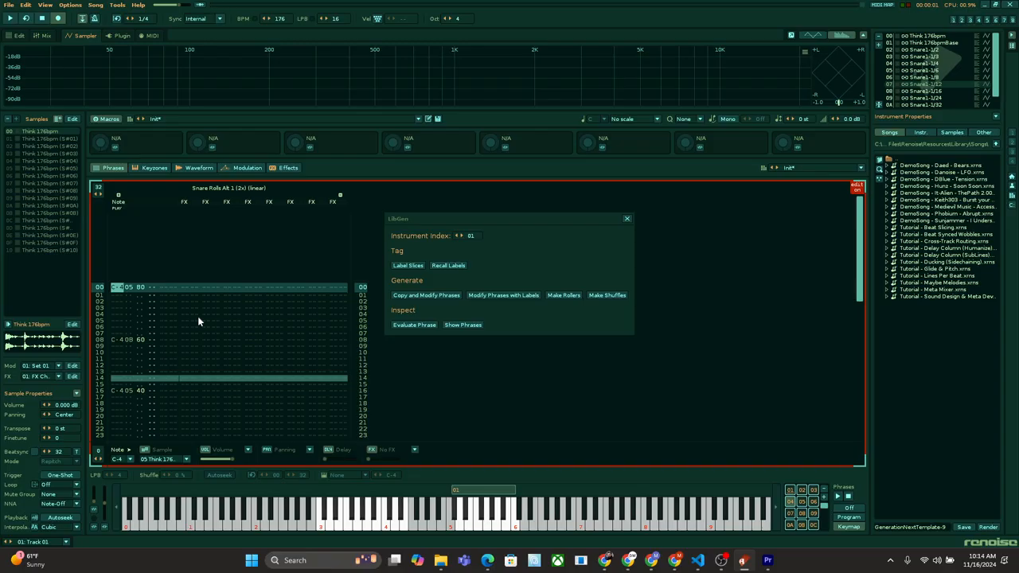
{"action": "key", "text": "Down"}
{"action": "key", "text": "space"}
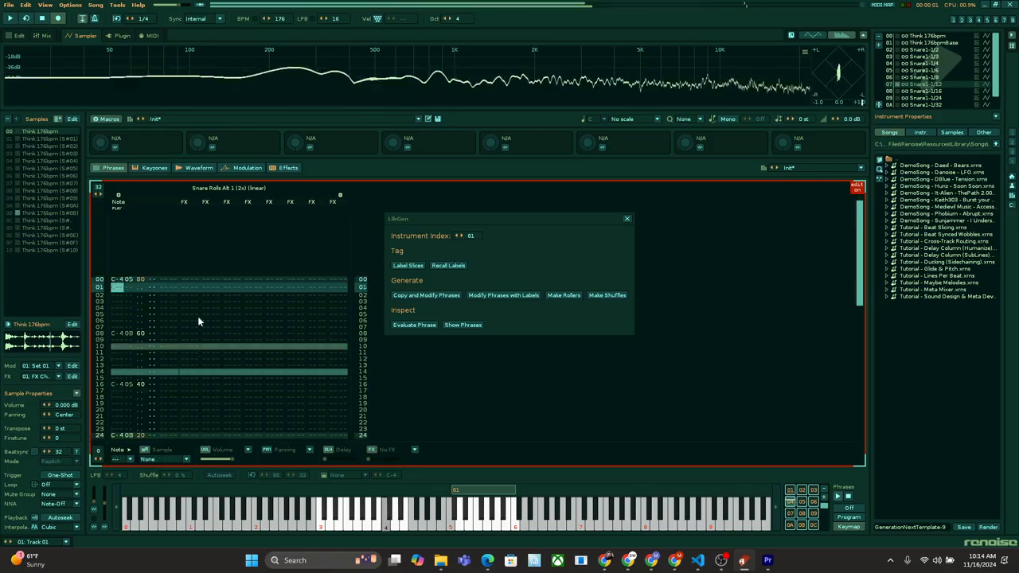
{"action": "key", "text": "space"}
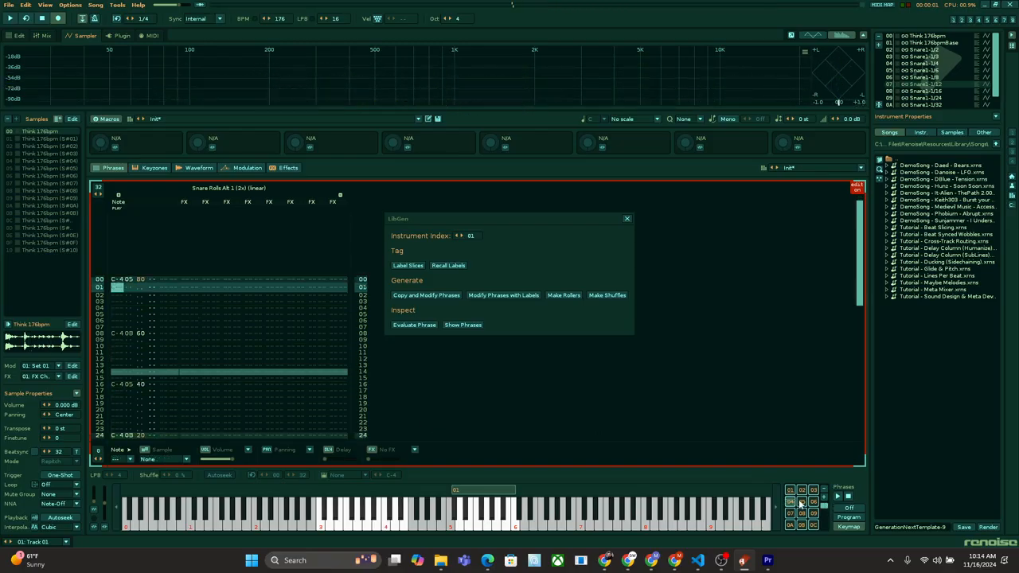
Step: Audition the linear 2x snare roll variations: Upshift, Downshift, Stretch, Staccato, Backwards and Reversal
{"action": "left_click", "coordinate": [801, 502]}
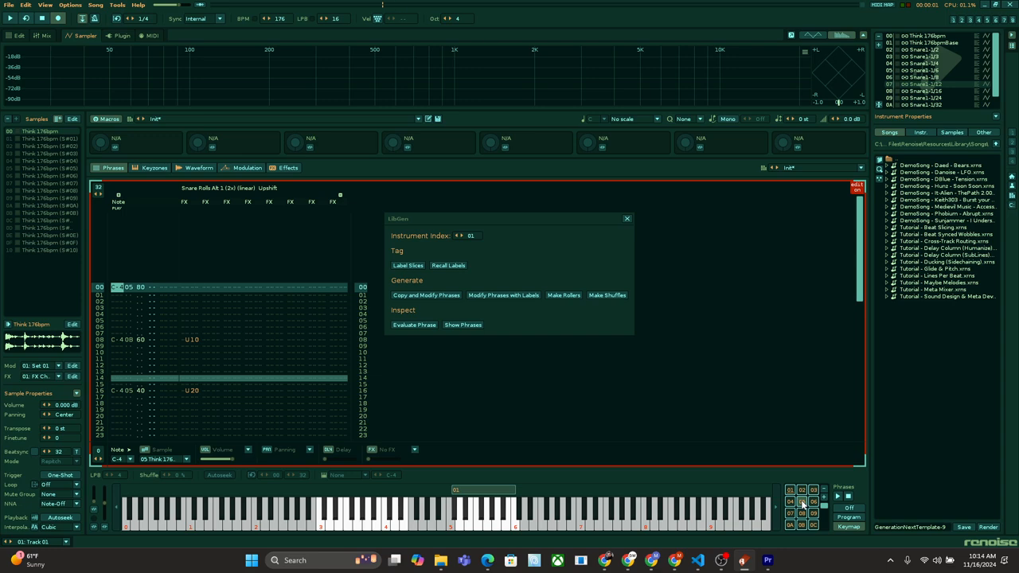
{"action": "left_click", "coordinate": [812, 503]}
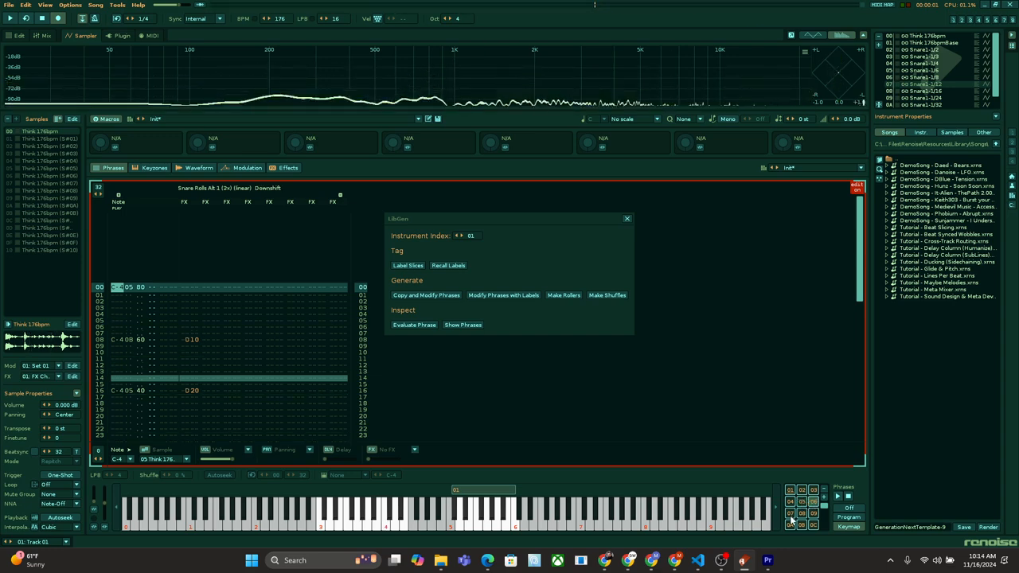
{"action": "left_click", "coordinate": [792, 521]}
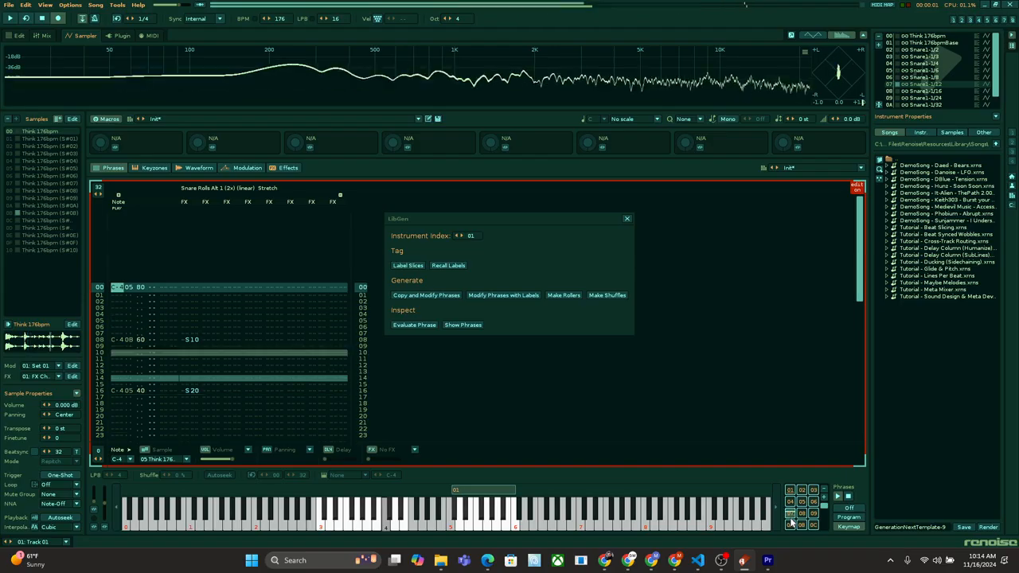
{"action": "left_click", "coordinate": [805, 515]}
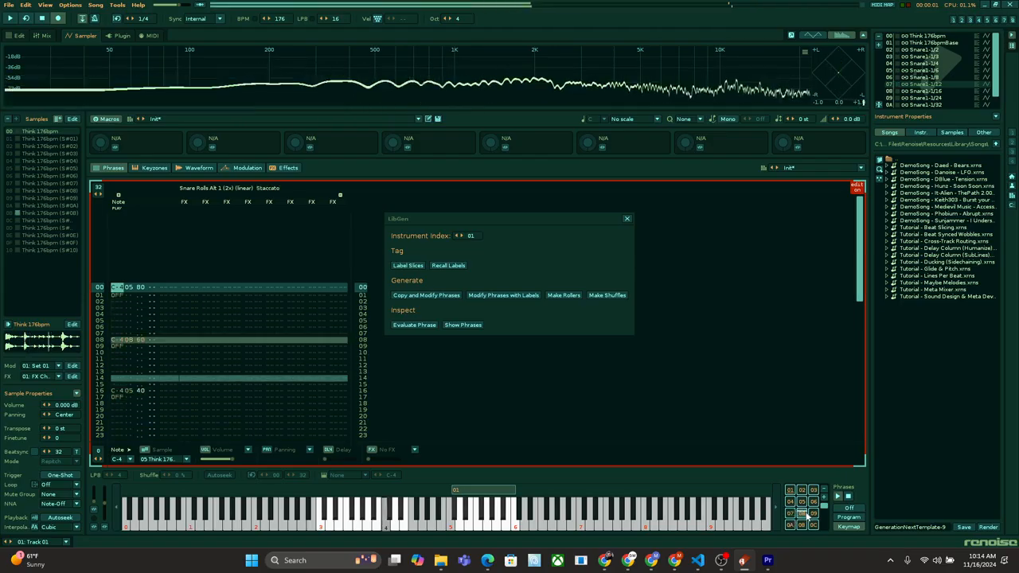
{"action": "left_click", "coordinate": [813, 515]}
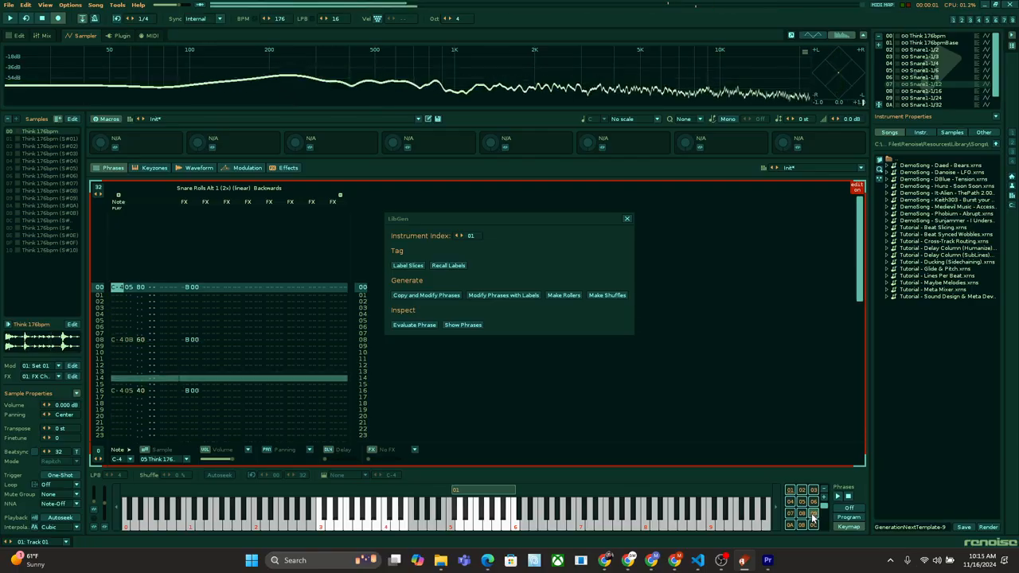
{"action": "left_click", "coordinate": [786, 527]}
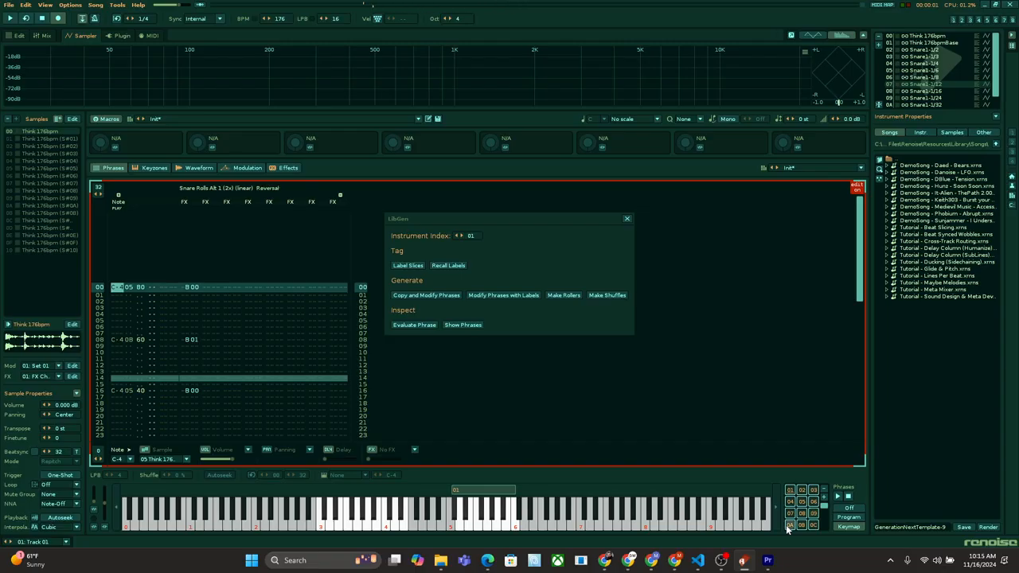
{"action": "key", "text": "space"}
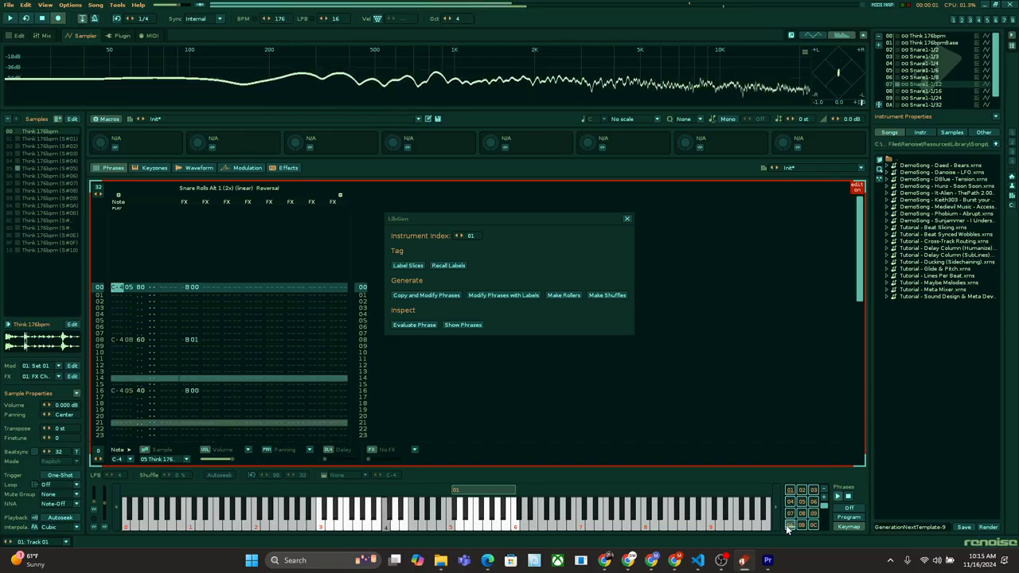
Step: Examine the inverse linear, inverse logarithmic Upshift, plain Backwards and inverse exponential Backwards versions of the 2x snare roll
{"action": "left_click", "coordinate": [798, 525]}
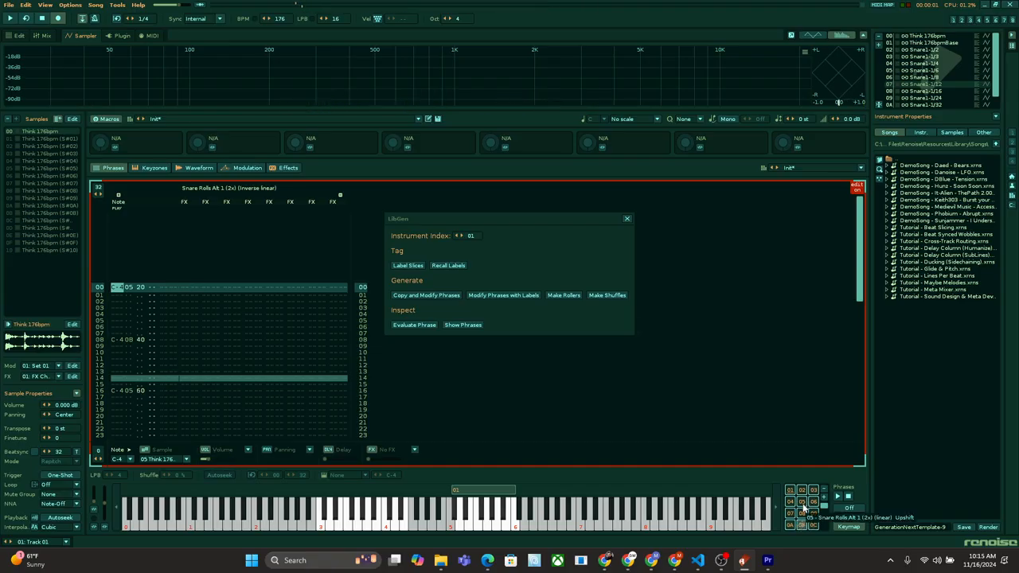
{"action": "key", "text": "space"}
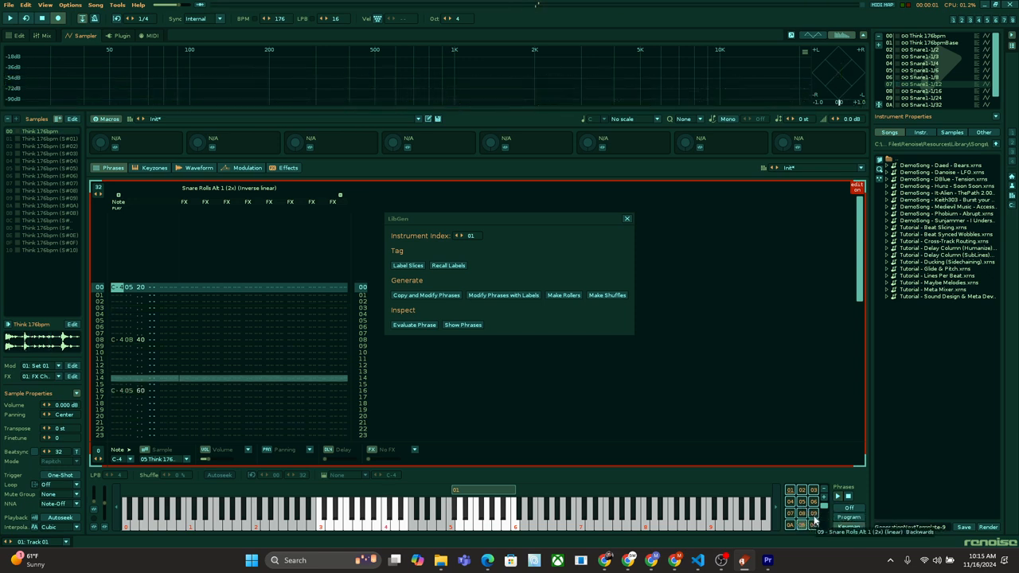
{"action": "scroll", "coordinate": [813, 521], "scroll_direction": "down", "scroll_amount": 5}
{"action": "left_click", "coordinate": [801, 523]}
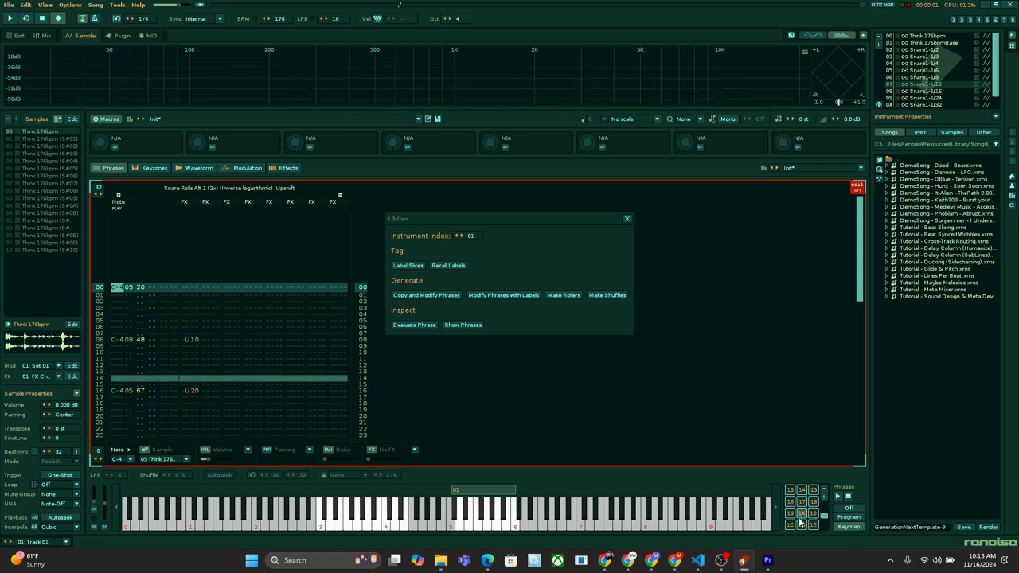
{"action": "left_click", "coordinate": [801, 527]}
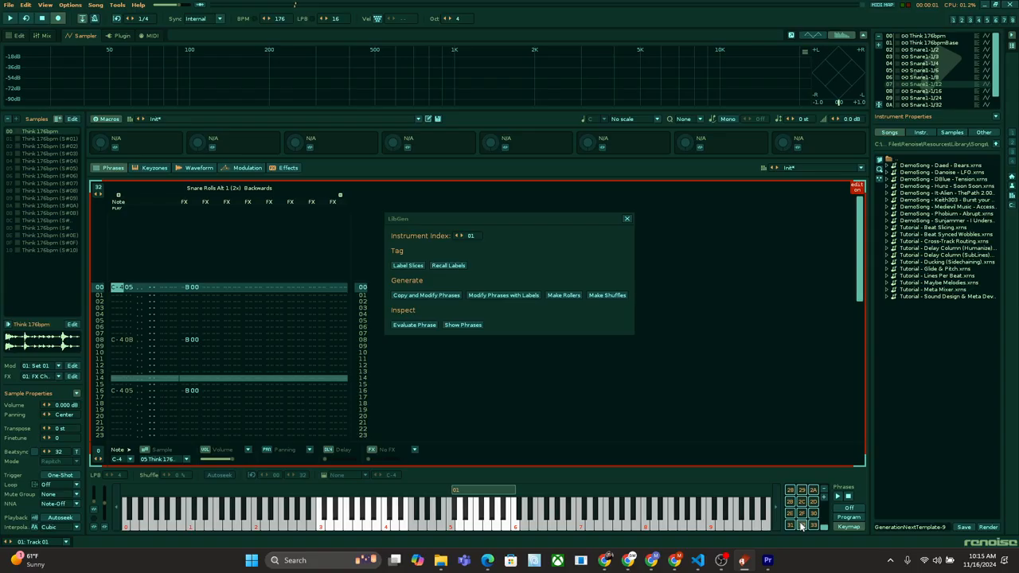
{"action": "left_click", "coordinate": [803, 504]}
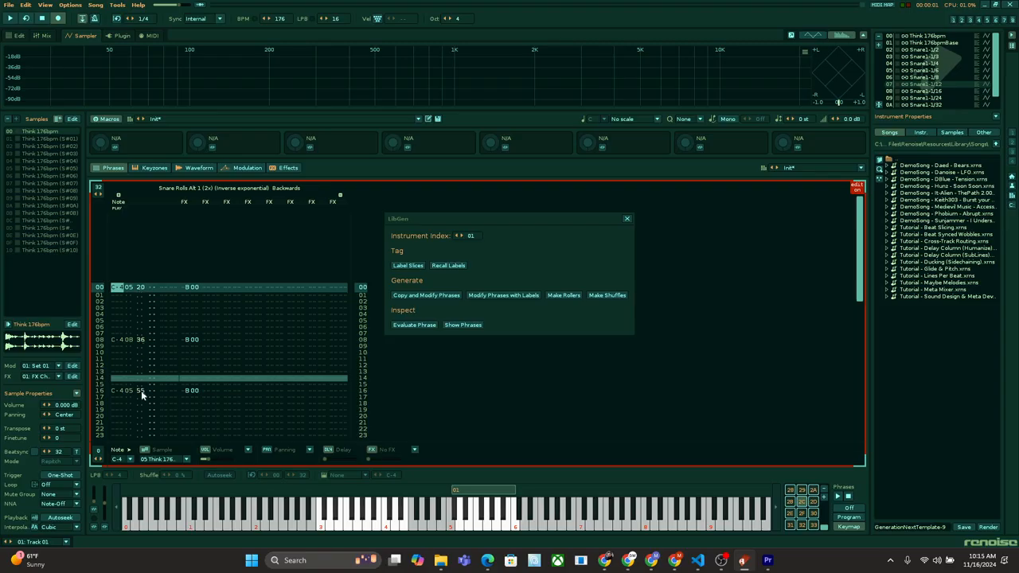
{"action": "scroll", "coordinate": [141, 390], "scroll_direction": "down", "scroll_amount": 4}
{"action": "scroll", "coordinate": [141, 390], "scroll_direction": "up", "scroll_amount": 3}
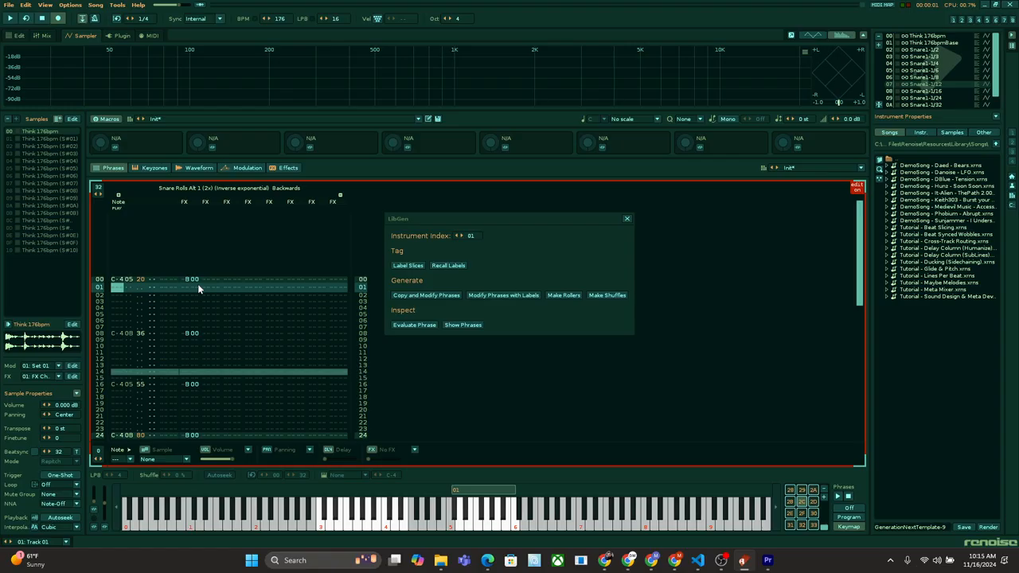
{"action": "key", "text": "space"}
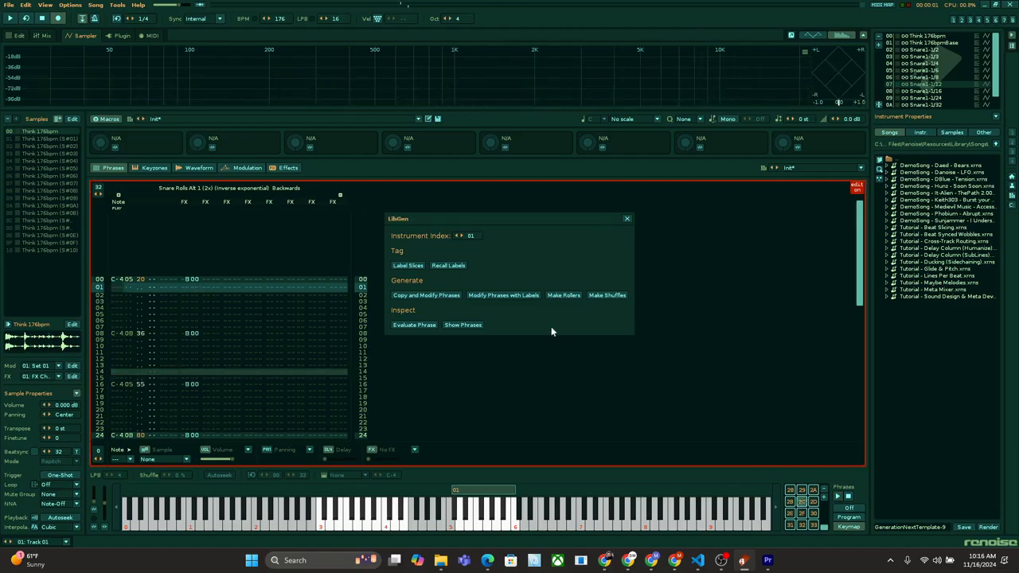
Step: Browse the generated Snare1 instruments, audition phrases in the faster divisions such as Snare1-1/32, and show the phrase contents
{"action": "left_click", "coordinate": [935, 96]}
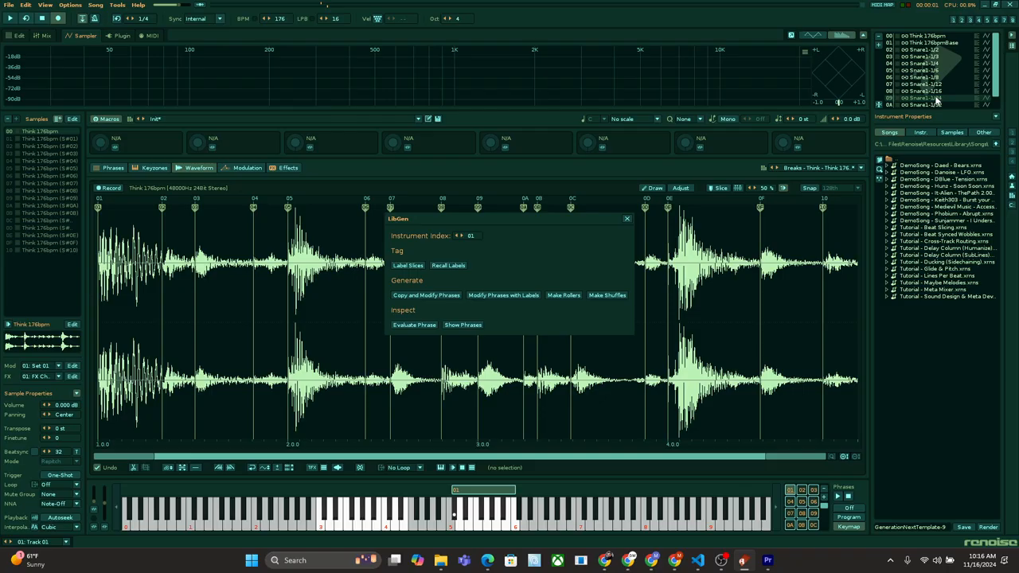
{"action": "left_click", "coordinate": [936, 49]}
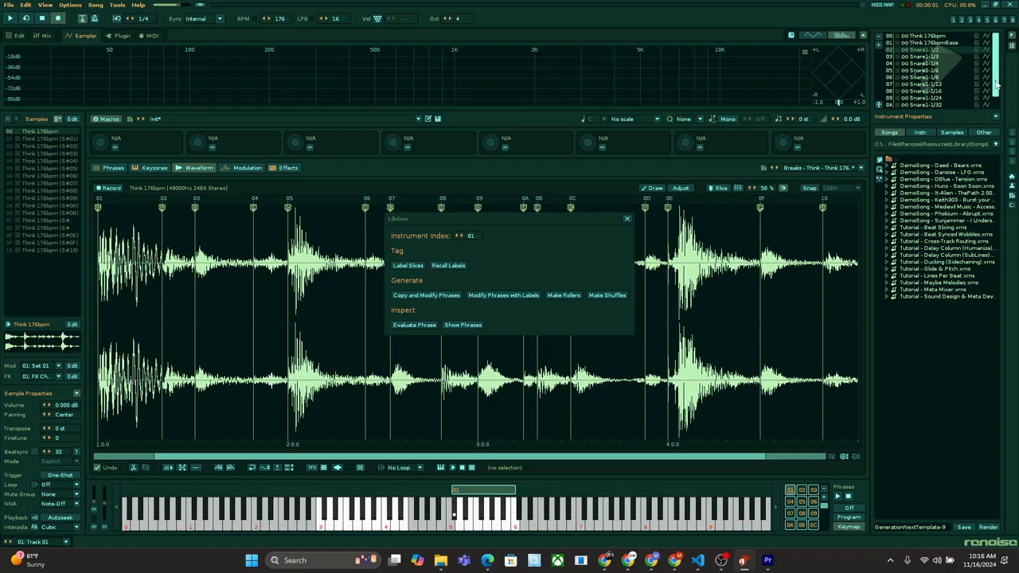
{"action": "scroll", "coordinate": [974, 98], "scroll_direction": "down", "scroll_amount": 2}
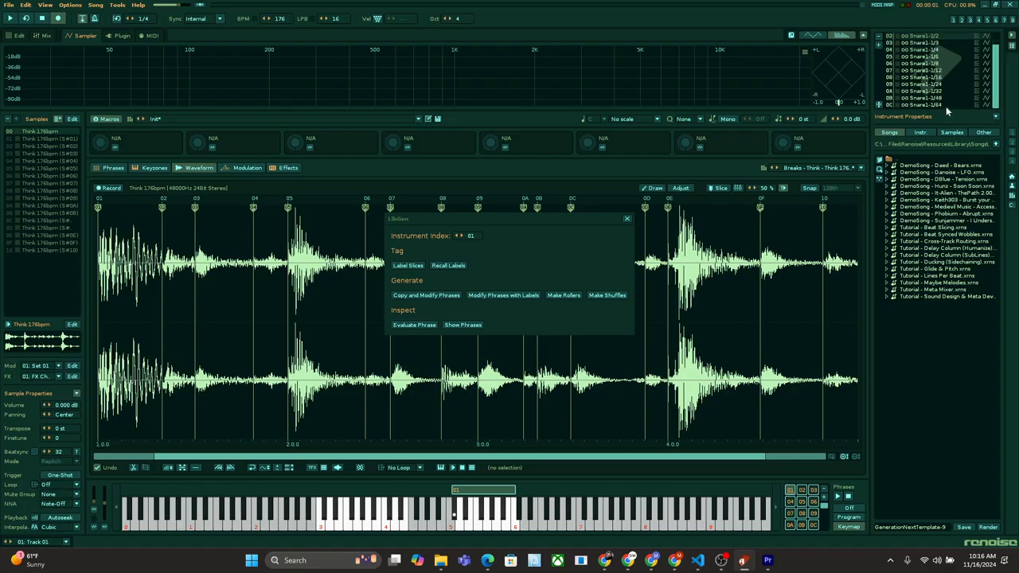
{"action": "left_click", "coordinate": [804, 516]}
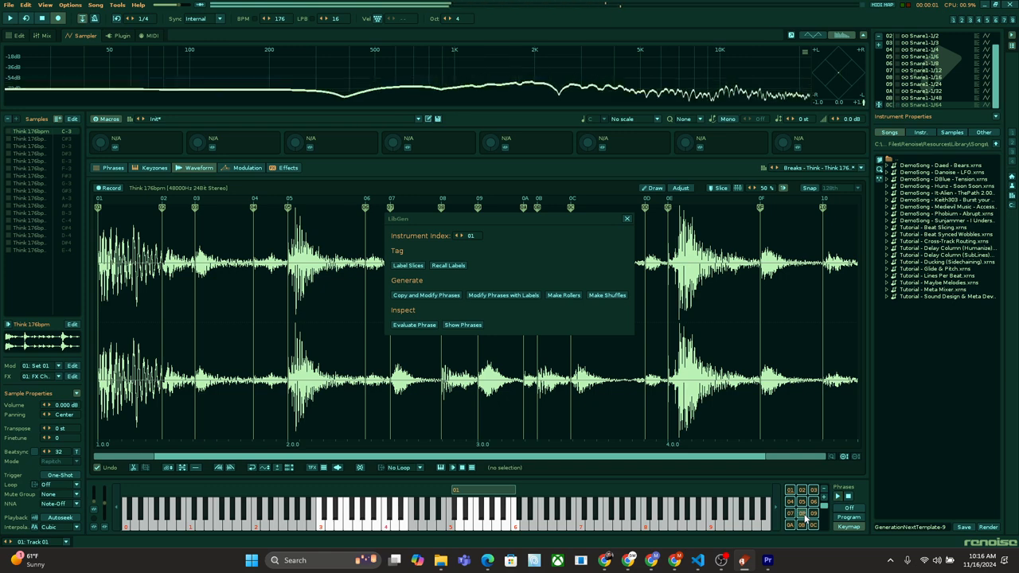
{"action": "left_click", "coordinate": [814, 503]}
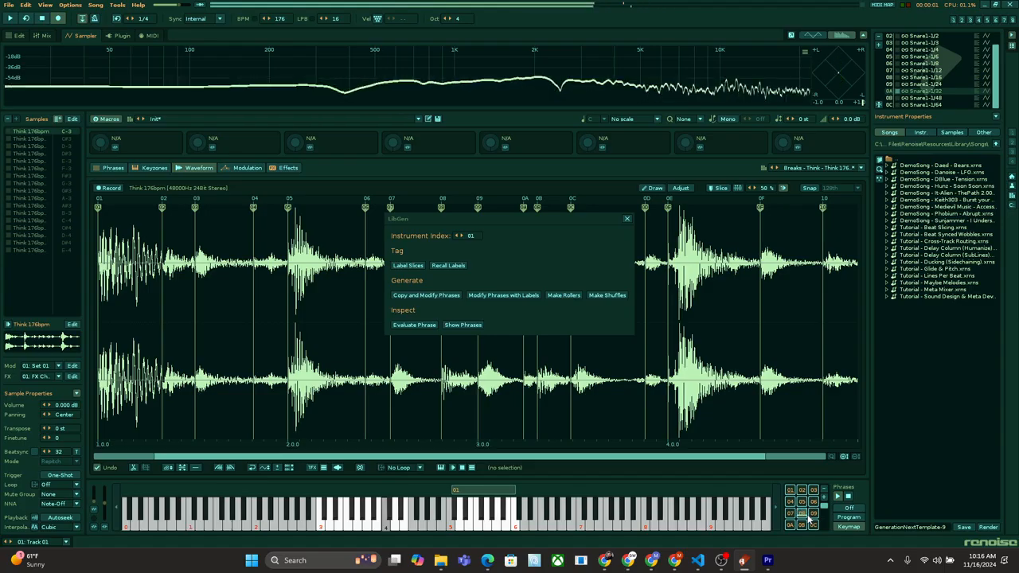
{"action": "left_click", "coordinate": [814, 526]}
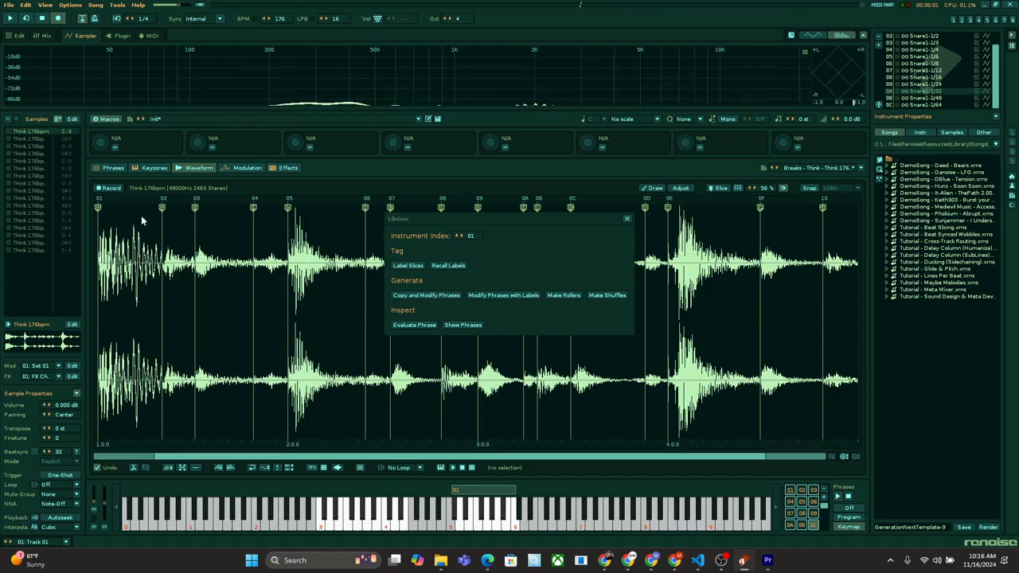
{"action": "left_click", "coordinate": [102, 169]}
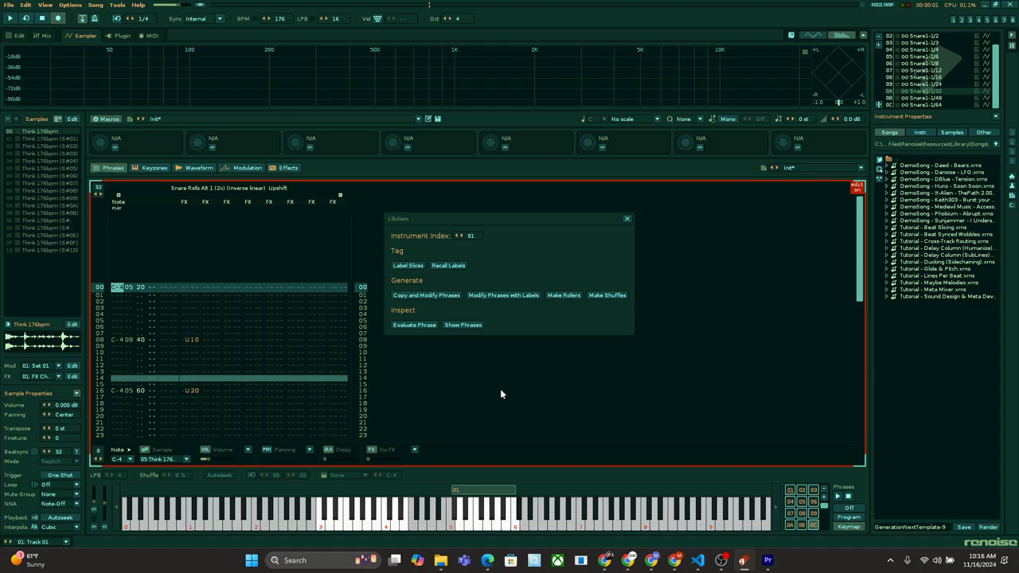
Step: Review the Ghost Note and Shuffle markings in the Slice Labeler and save the labels
{"action": "left_click", "coordinate": [407, 265]}
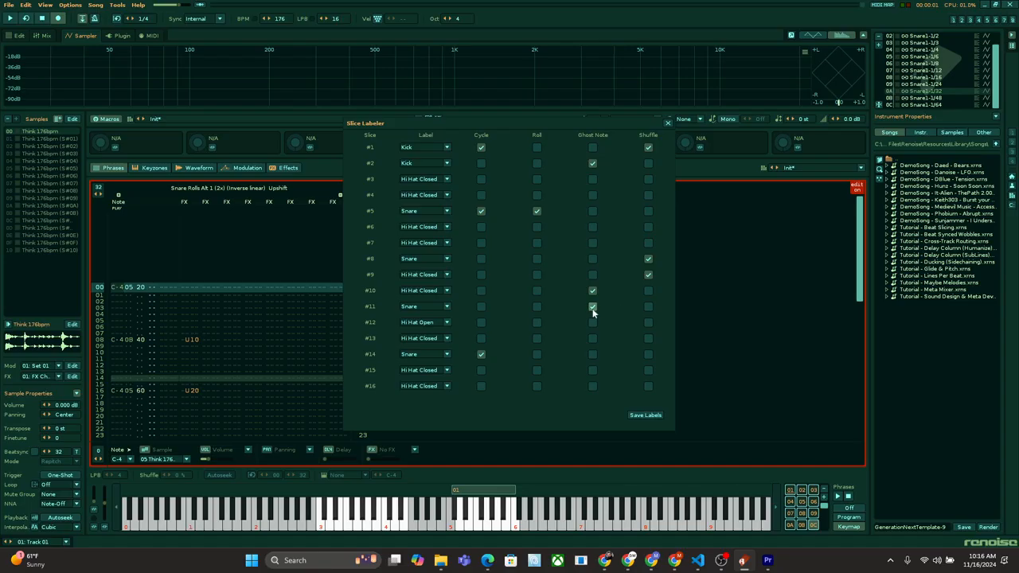
{"action": "left_click", "coordinate": [648, 260]}
{"action": "left_click", "coordinate": [635, 415]}
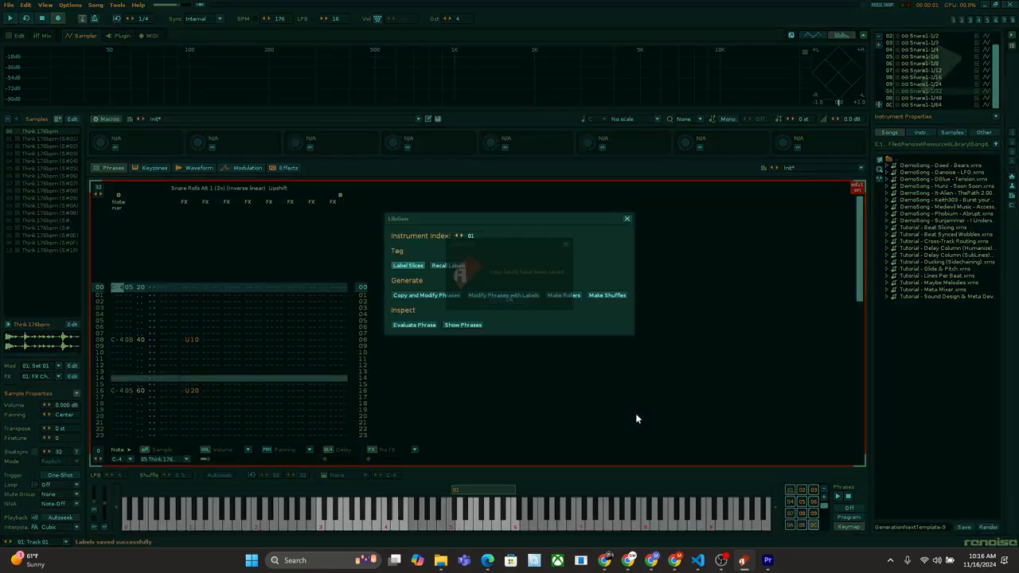
{"action": "left_click", "coordinate": [508, 297]}
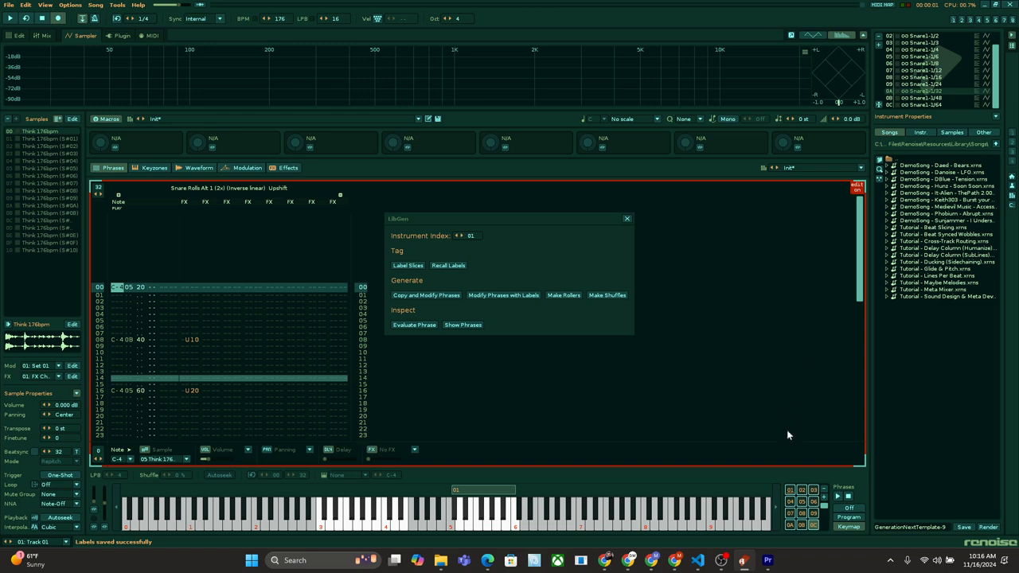
Step: Select Phrase 01 of the Think 176bpm instrument and generate shuffle patterns from the labelled slices
{"action": "left_click", "coordinate": [788, 491]}
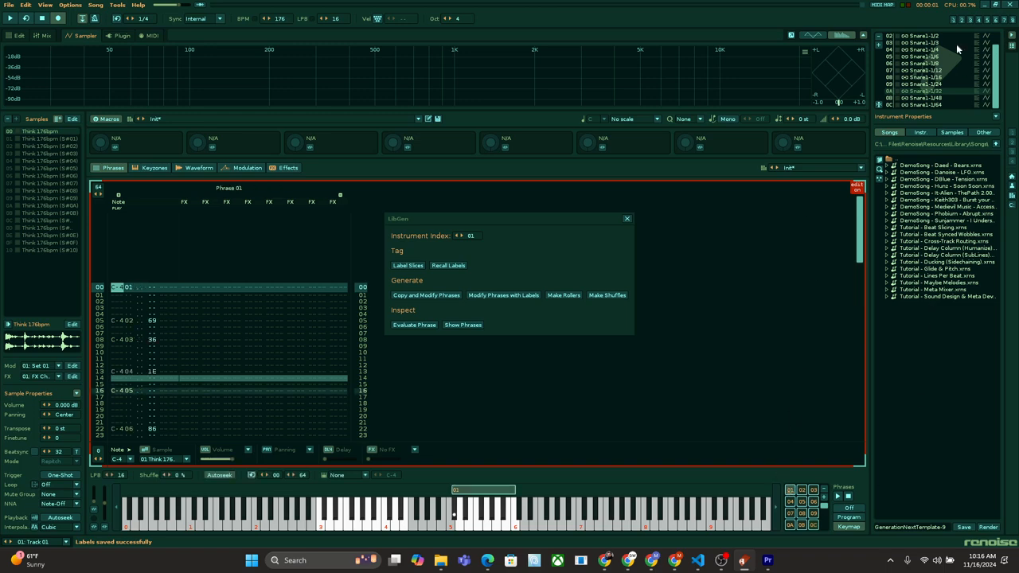
{"action": "scroll", "coordinate": [942, 56], "scroll_direction": "up", "scroll_amount": 2}
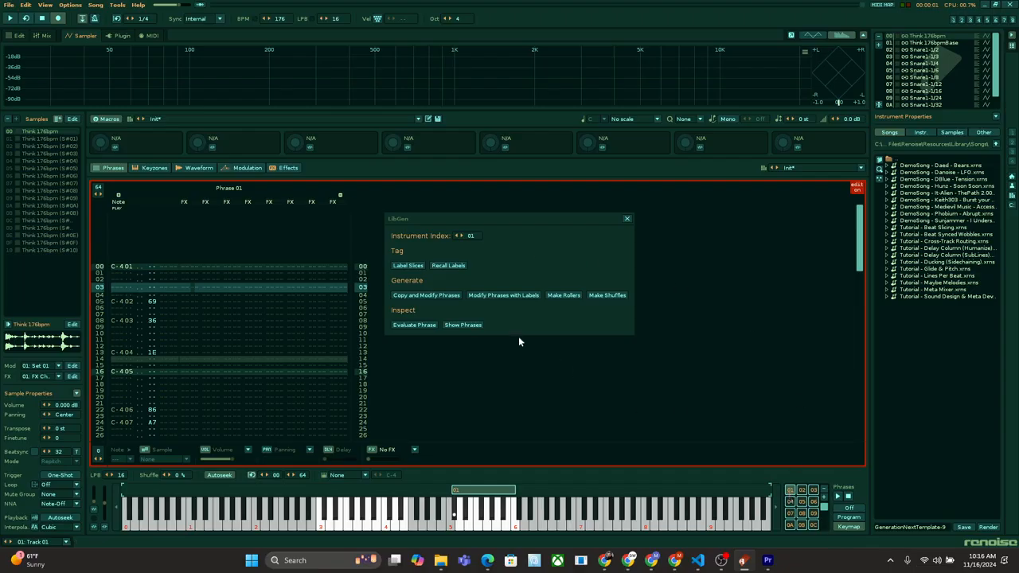
{"action": "left_click", "coordinate": [607, 295]}
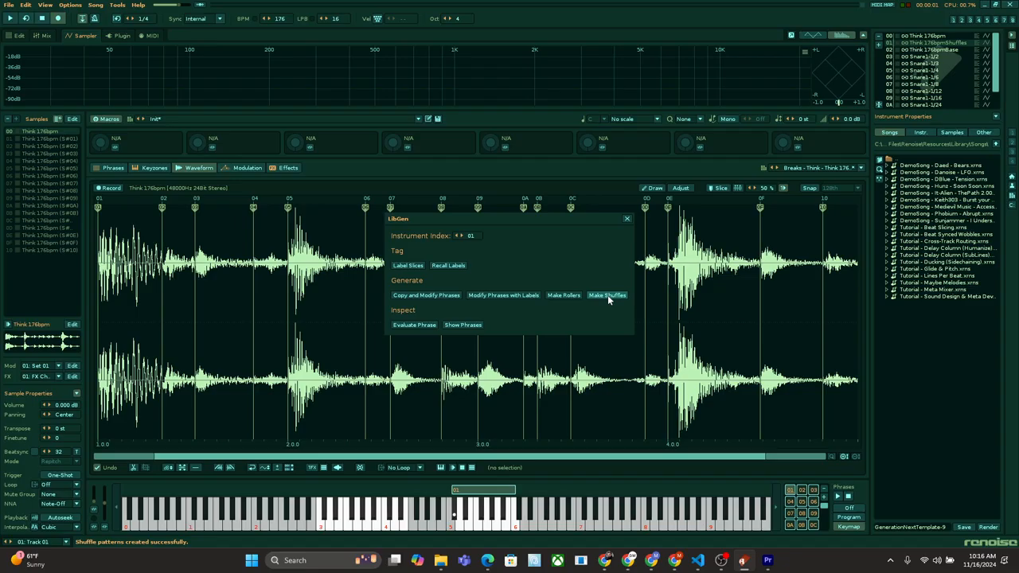
Step: Open the phrases of the Think 176bpmShuffles instrument, examine all lines of the Basic Snare Hat Base phrase and play it
{"action": "left_click", "coordinate": [112, 168]}
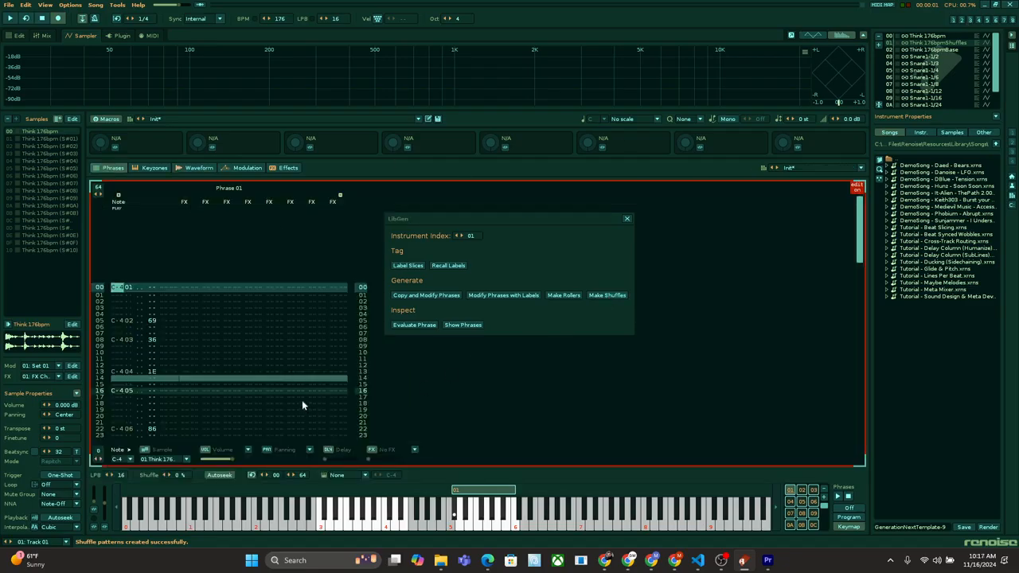
{"action": "left_click", "coordinate": [800, 493]}
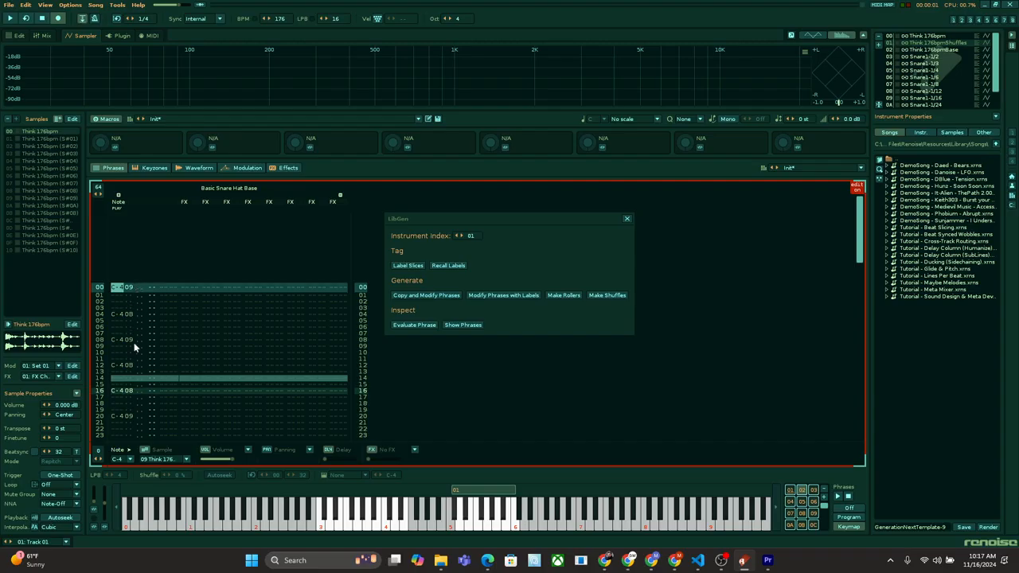
{"action": "scroll", "coordinate": [143, 395], "scroll_direction": "down", "scroll_amount": 20}
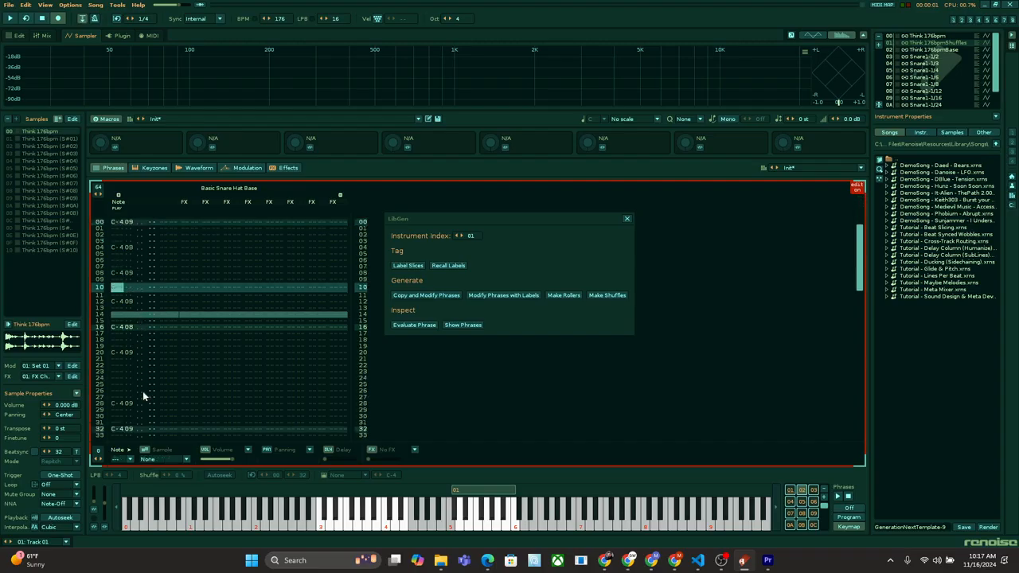
{"action": "scroll", "coordinate": [142, 391], "scroll_direction": "down", "scroll_amount": 17}
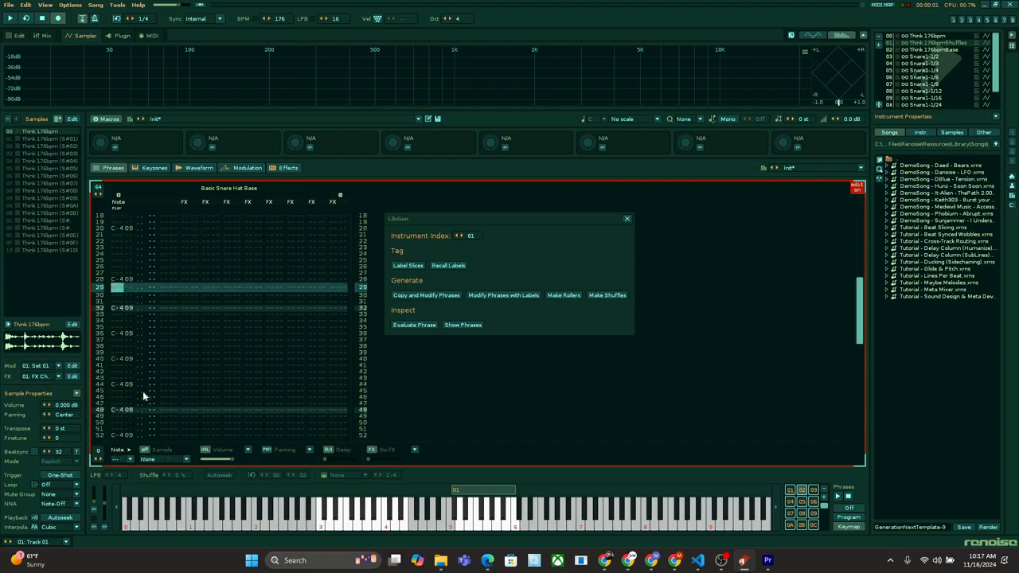
{"action": "scroll", "coordinate": [143, 391], "scroll_direction": "down", "scroll_amount": 9}
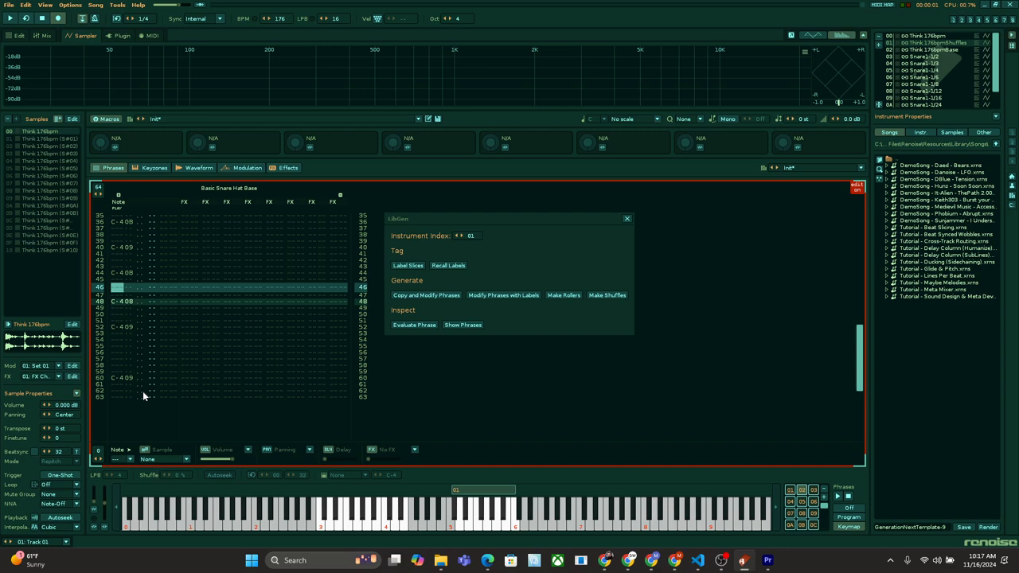
{"action": "key", "text": "space"}
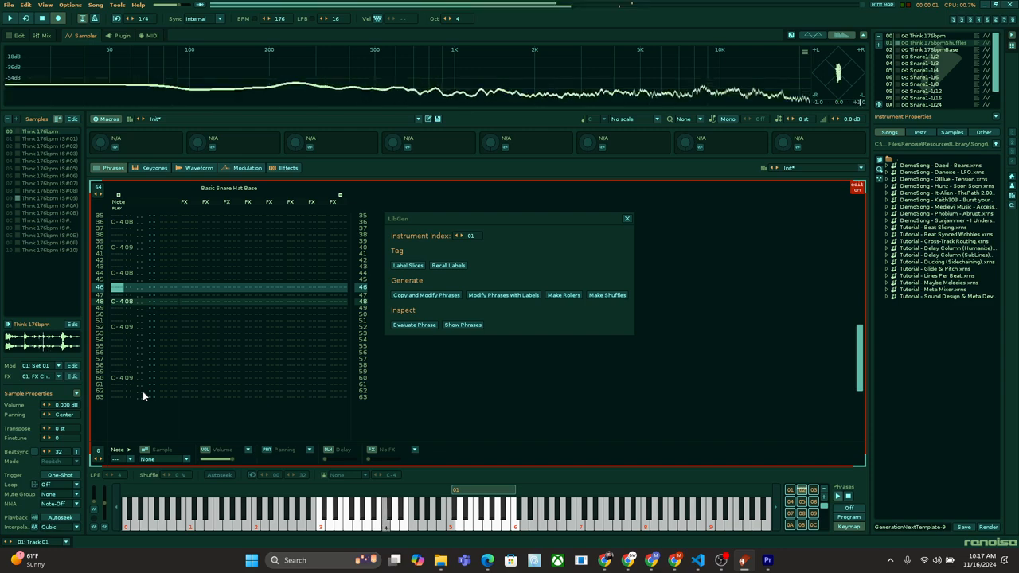
Step: Audition the Basic Snare Hat Base variations from 1/4 through 1/16, followed by the Syncopated Ghost Base phrase
{"action": "left_click", "coordinate": [813, 491]}
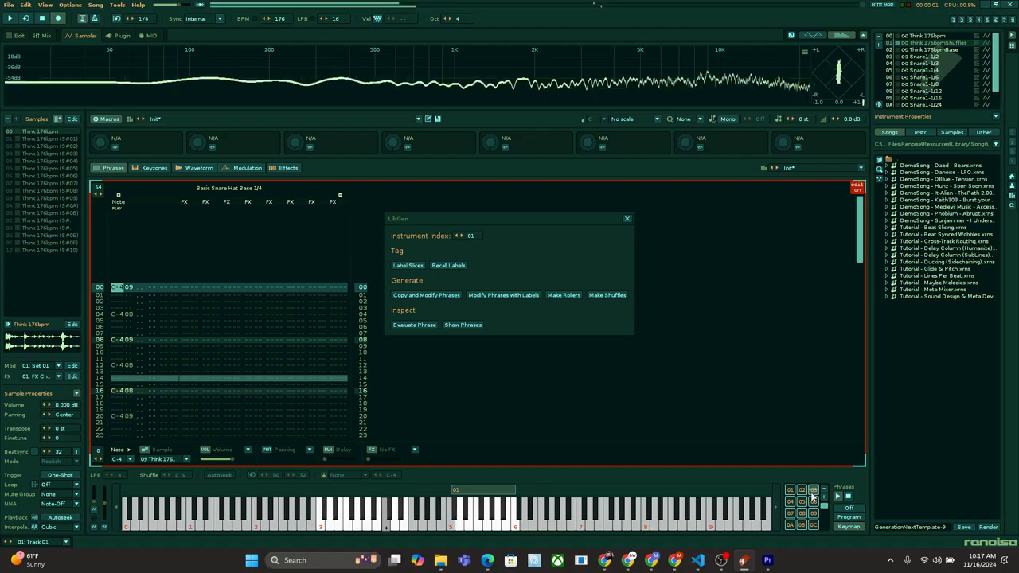
{"action": "left_click", "coordinate": [793, 503]}
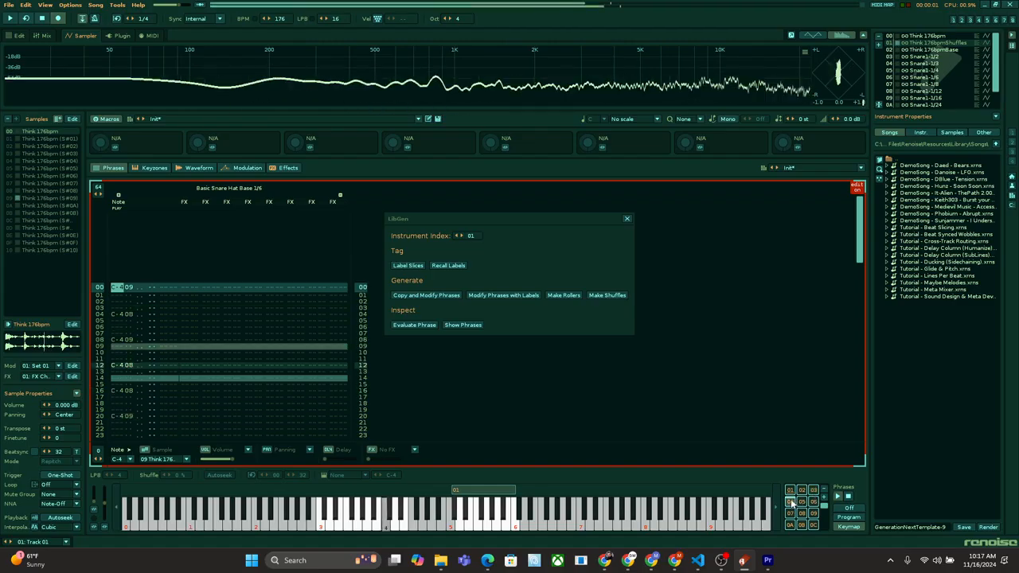
{"action": "left_click", "coordinate": [806, 504]}
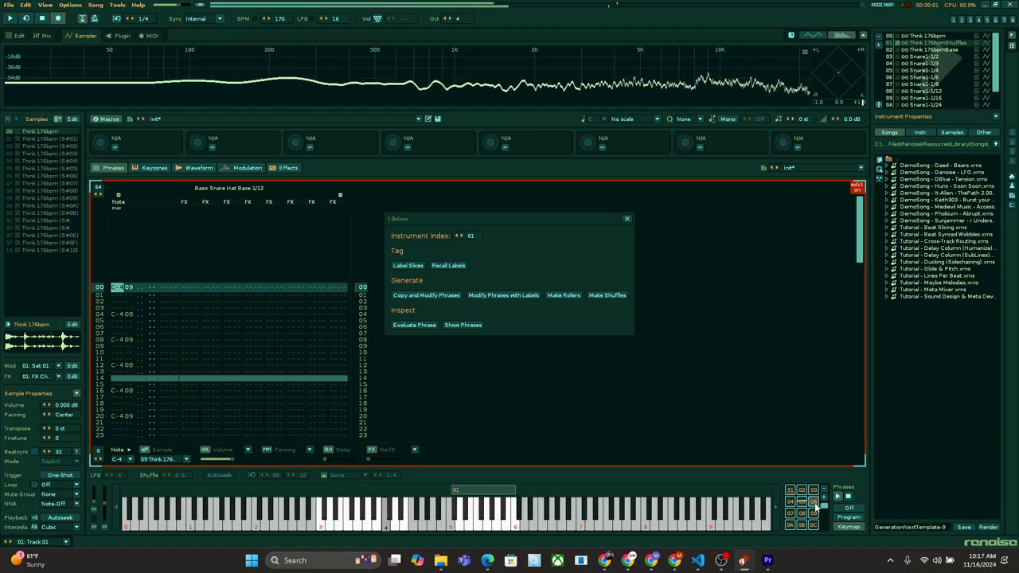
{"action": "left_click", "coordinate": [792, 513]}
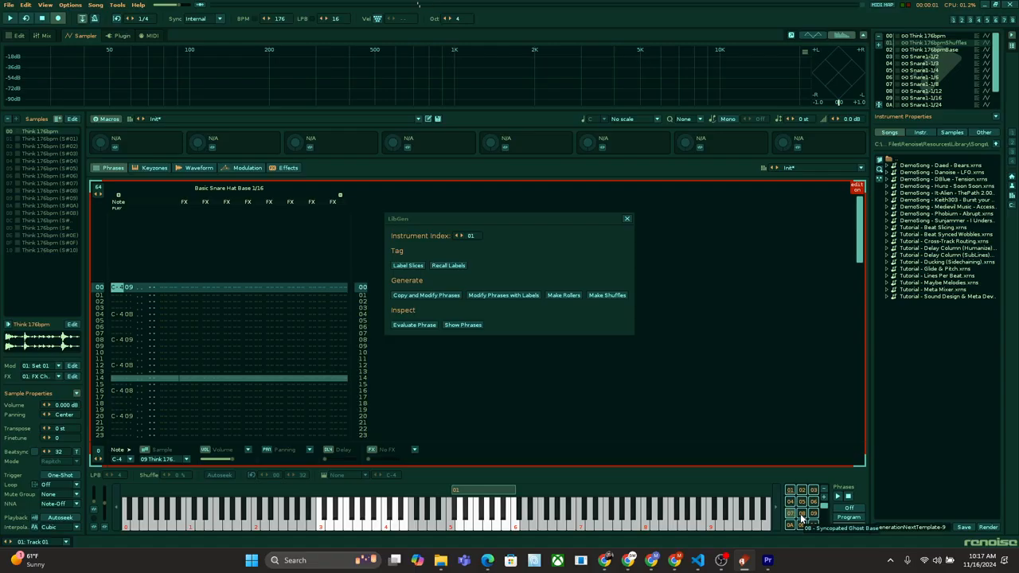
{"action": "left_click", "coordinate": [802, 515]}
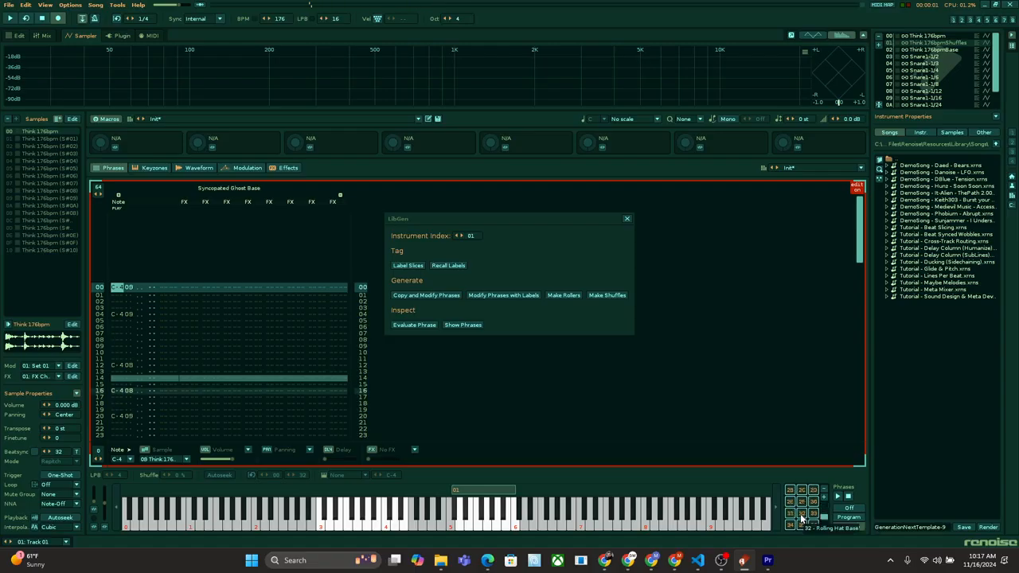
Step: Audition Ghost Kick Base and its 1/8 version, followed by the 1/8 and 1/4 versions of Ghost Groove Base
{"action": "left_click", "coordinate": [804, 501]}
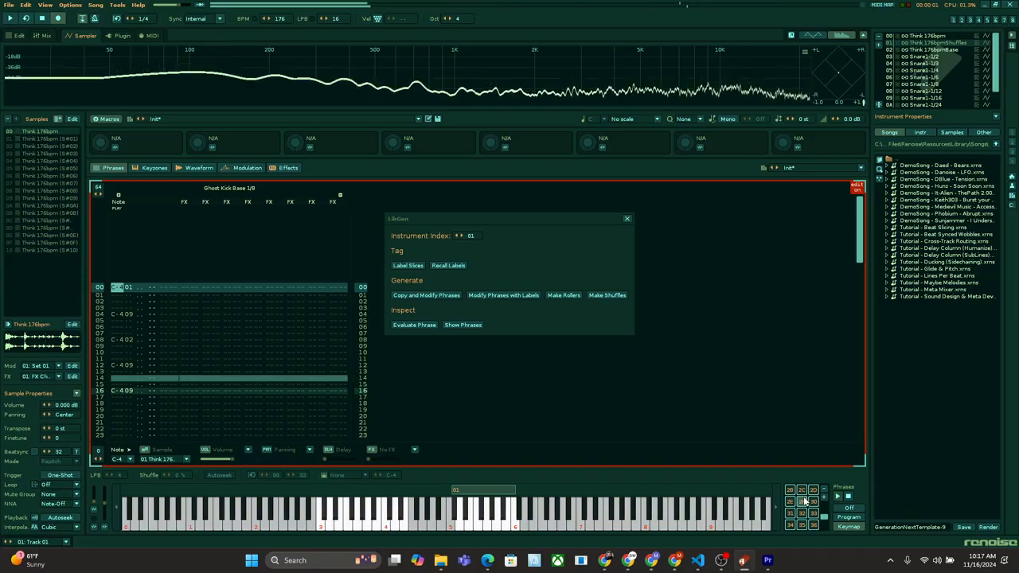
{"action": "left_click", "coordinate": [802, 491]}
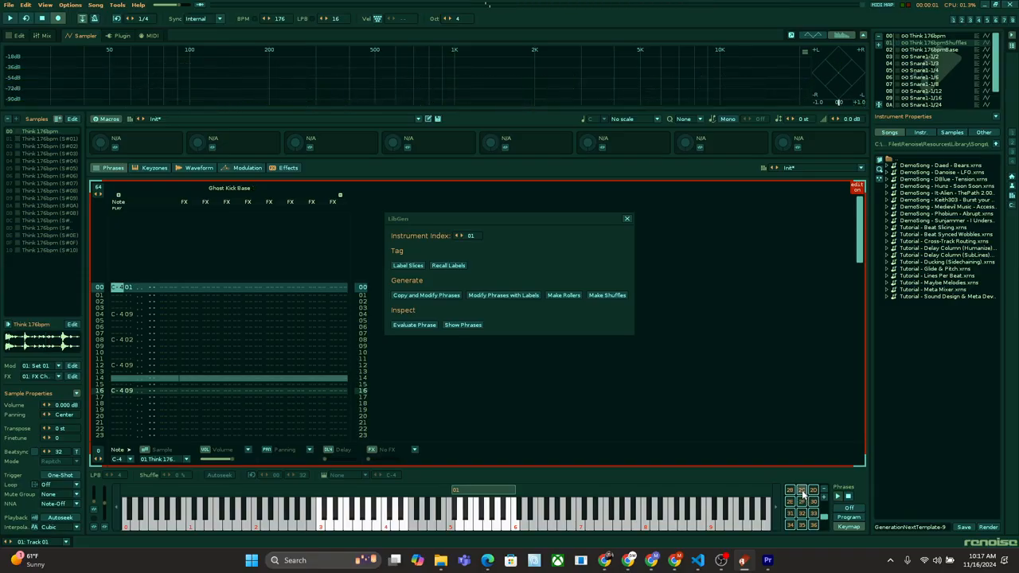
{"action": "key", "text": "space"}
{"action": "scroll", "coordinate": [804, 495], "scroll_direction": "down", "scroll_amount": 5}
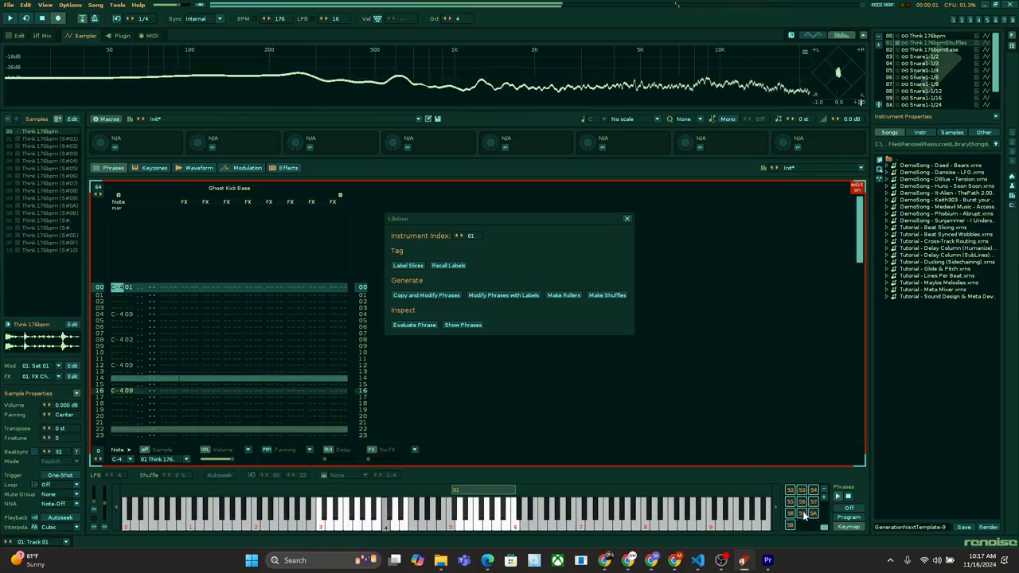
{"action": "left_click", "coordinate": [814, 504]}
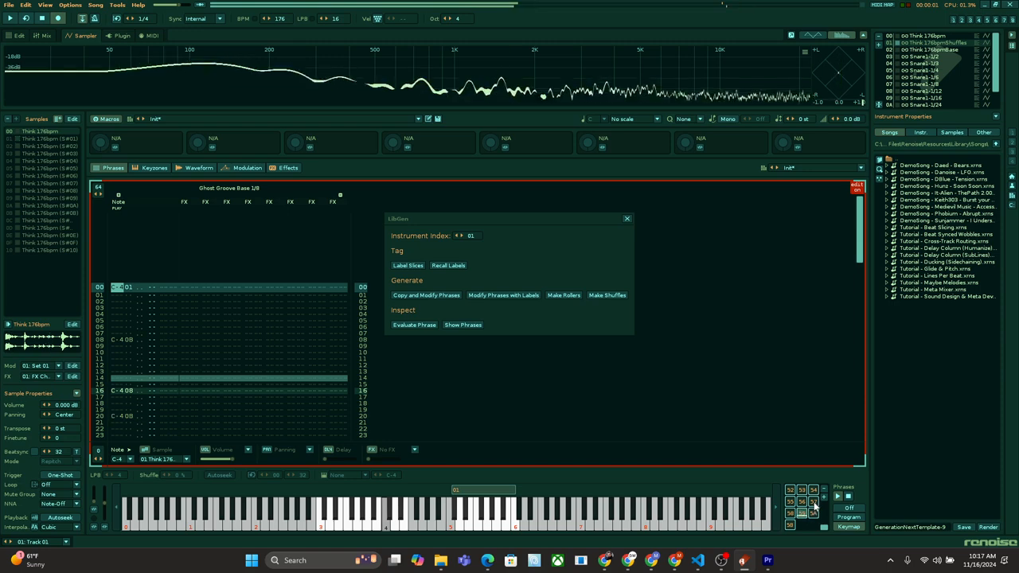
{"action": "left_click", "coordinate": [790, 504]}
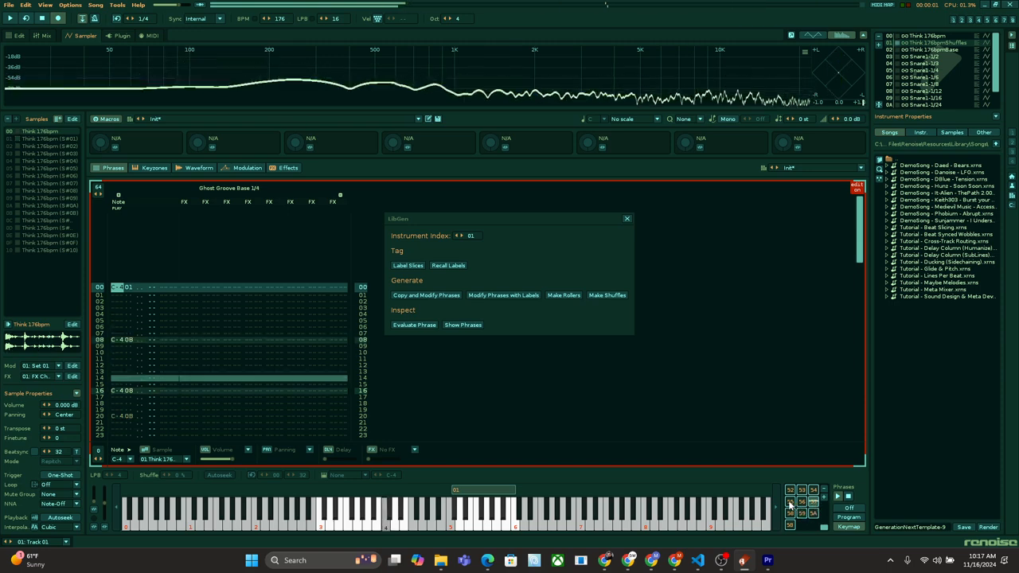
Step: Audition the Complex Kick Base phrase in its 1/16, 1/12, 1/8 and base versions
{"action": "left_click", "coordinate": [791, 503]}
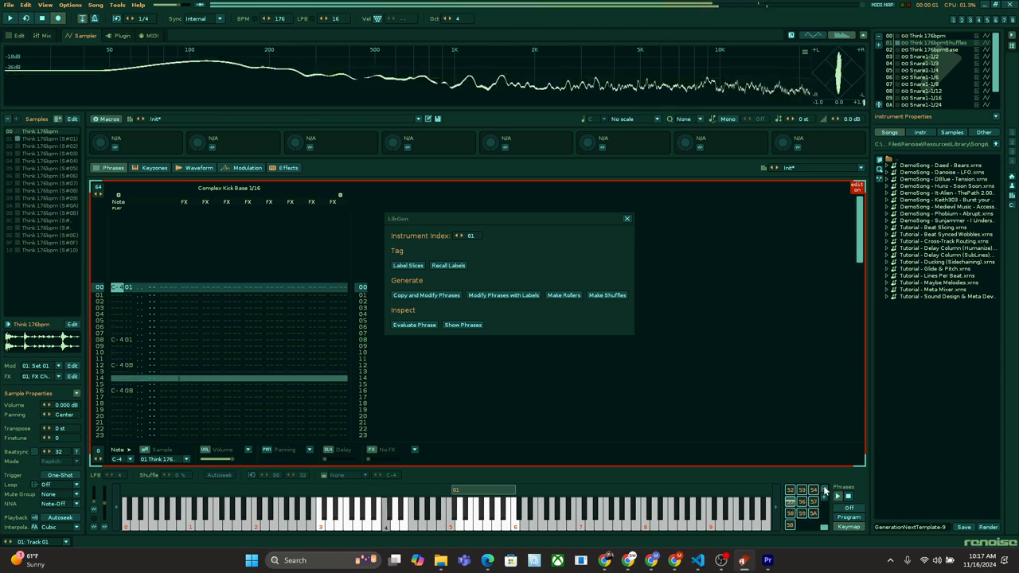
{"action": "left_click", "coordinate": [813, 492]}
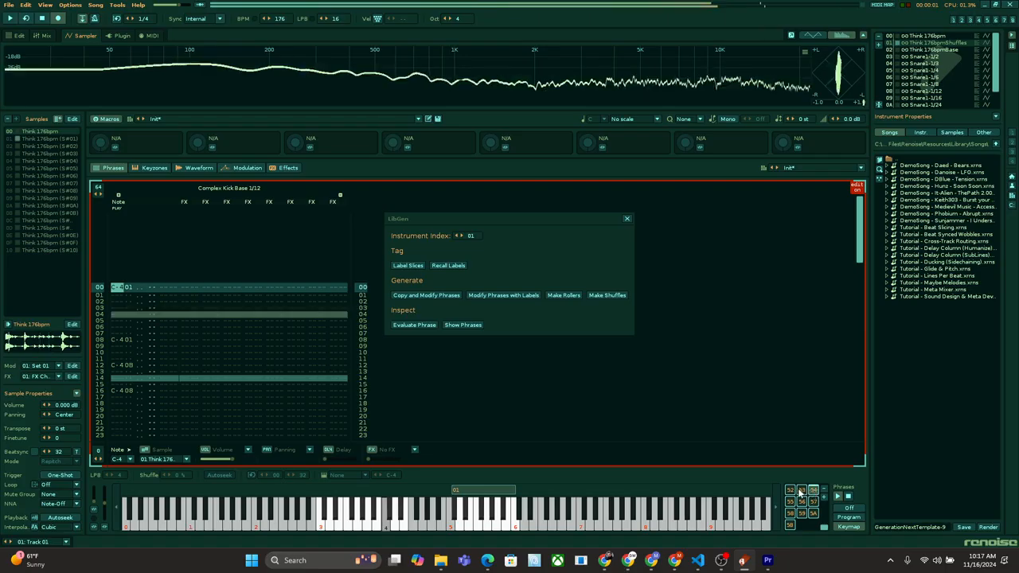
{"action": "left_click", "coordinate": [801, 492]}
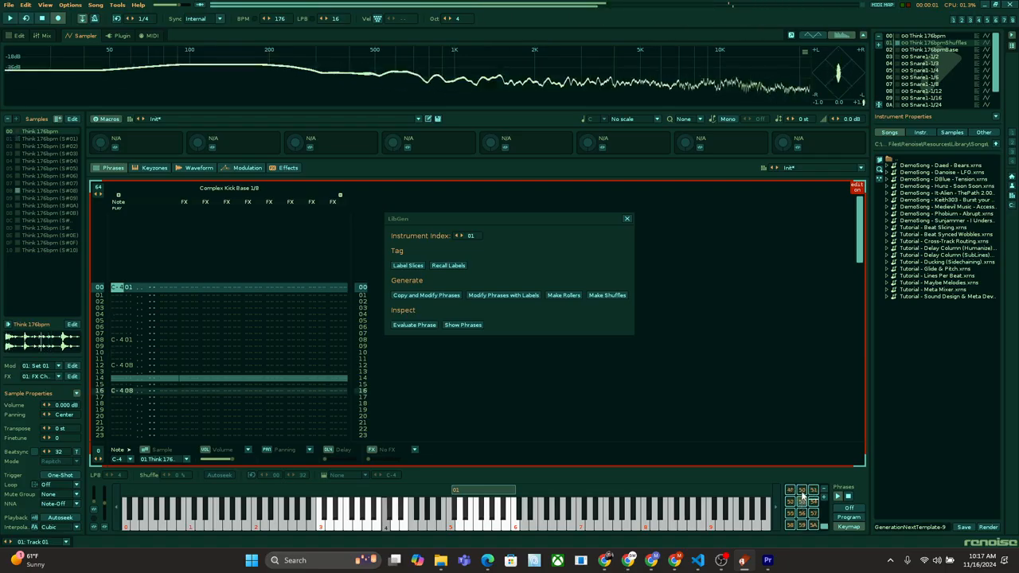
{"action": "left_click", "coordinate": [802, 494]}
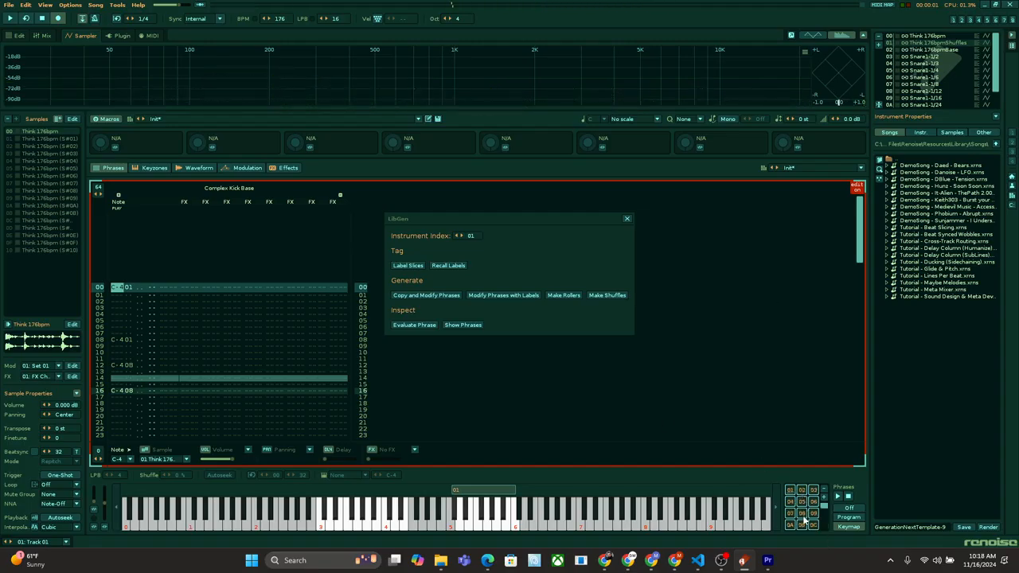
Step: Review the instrument's full phrase listing alongside the Syncopated Ghost Base 1/8 and Hat Driven Base 1/6 phrases, and close the listing
{"action": "left_click", "coordinate": [804, 525]}
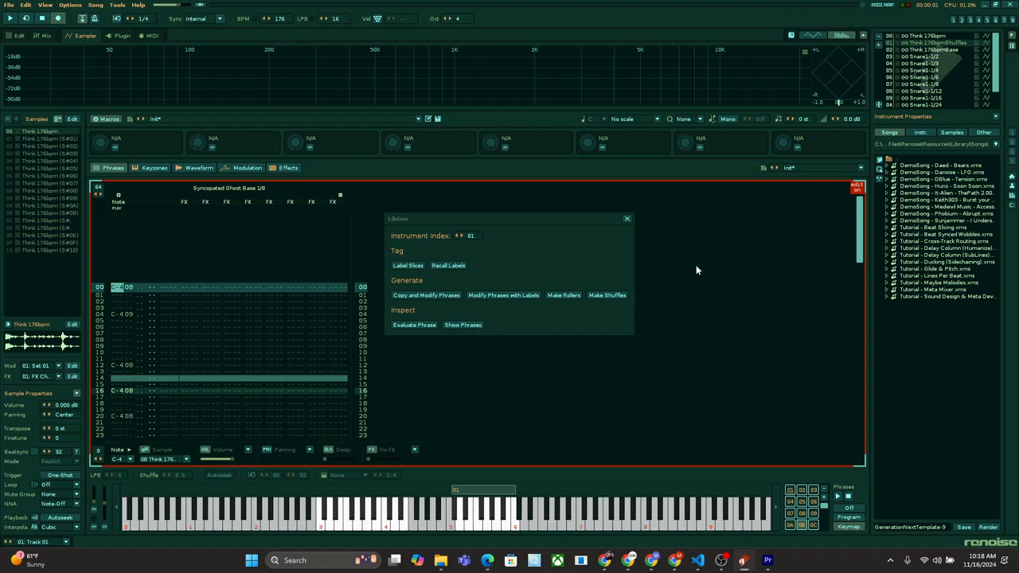
{"action": "left_click", "coordinate": [462, 325]}
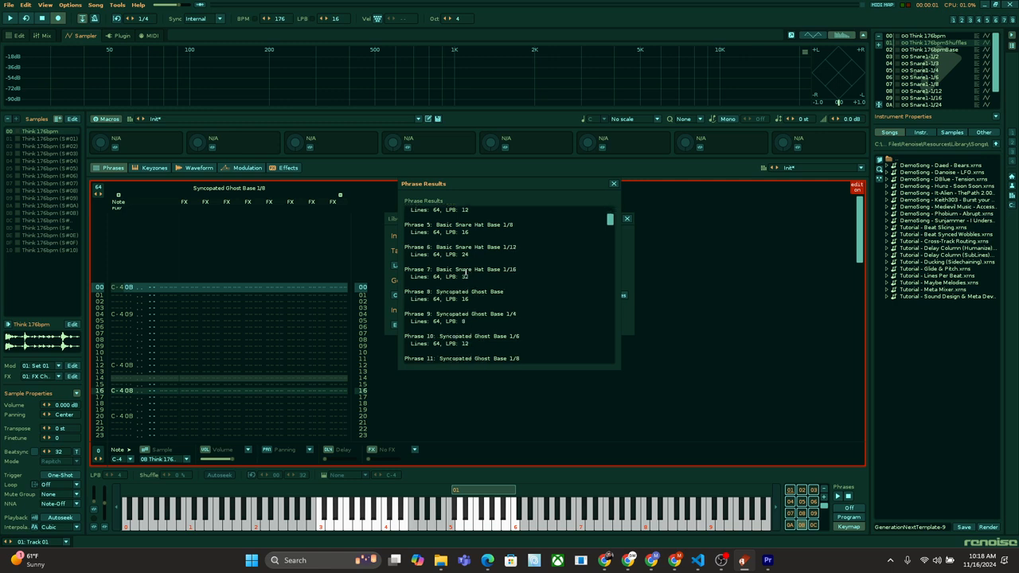
{"action": "scroll", "coordinate": [465, 272], "scroll_direction": "down", "scroll_amount": 3}
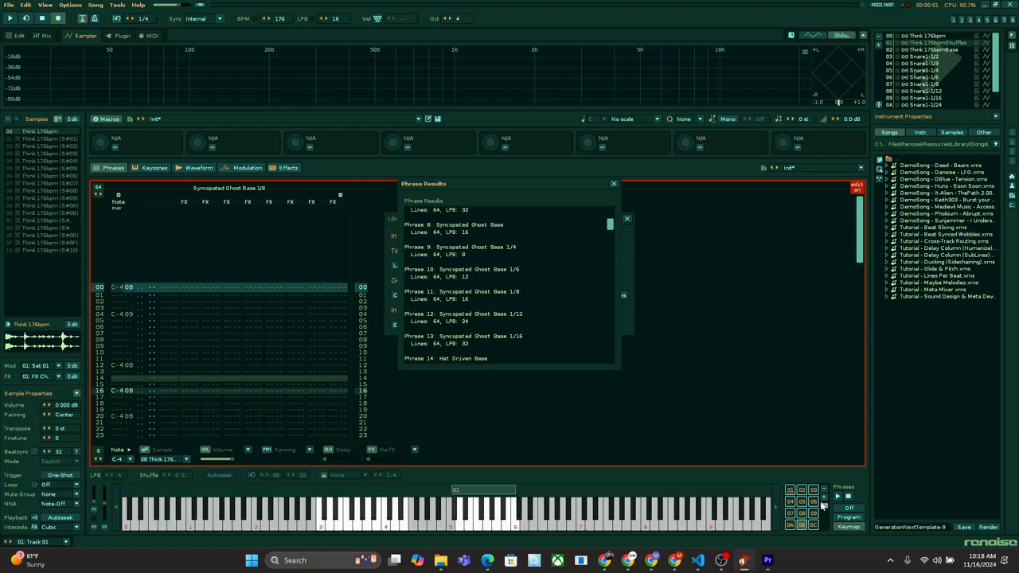
{"action": "left_click_drag", "start_coordinate": [823, 504], "coordinate": [825, 511]}
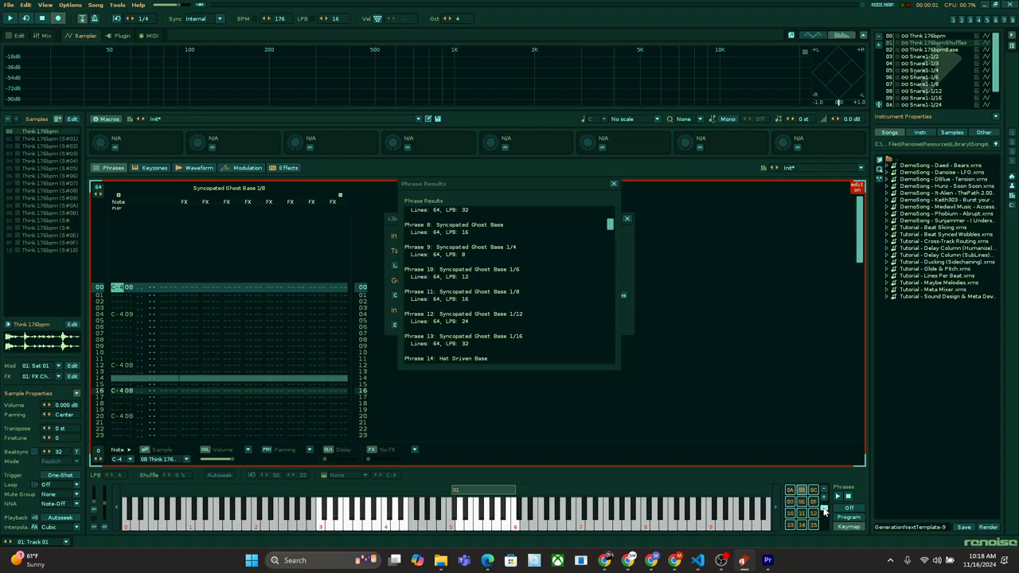
{"action": "left_click", "coordinate": [797, 519]}
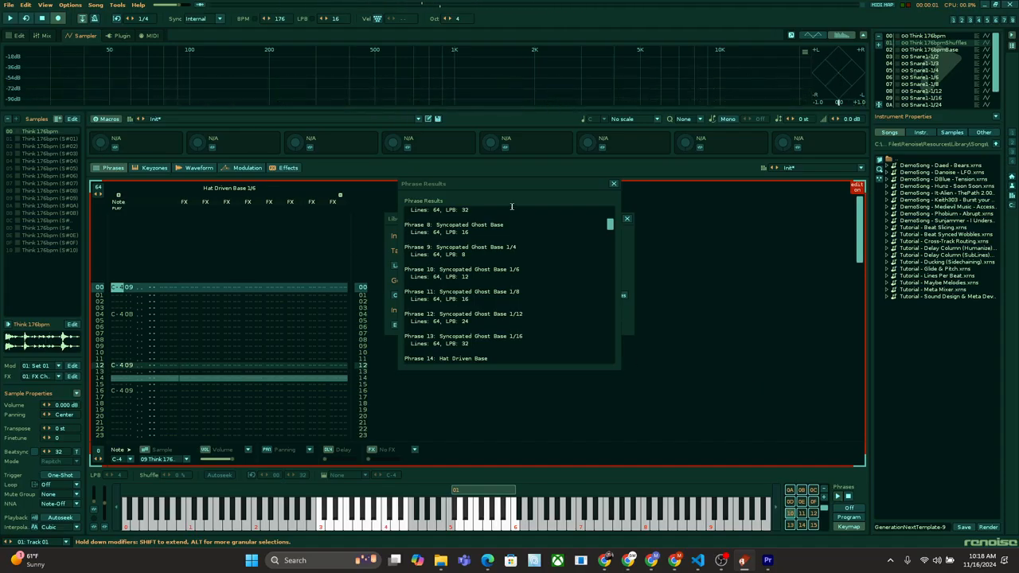
{"action": "left_click", "coordinate": [613, 184]}
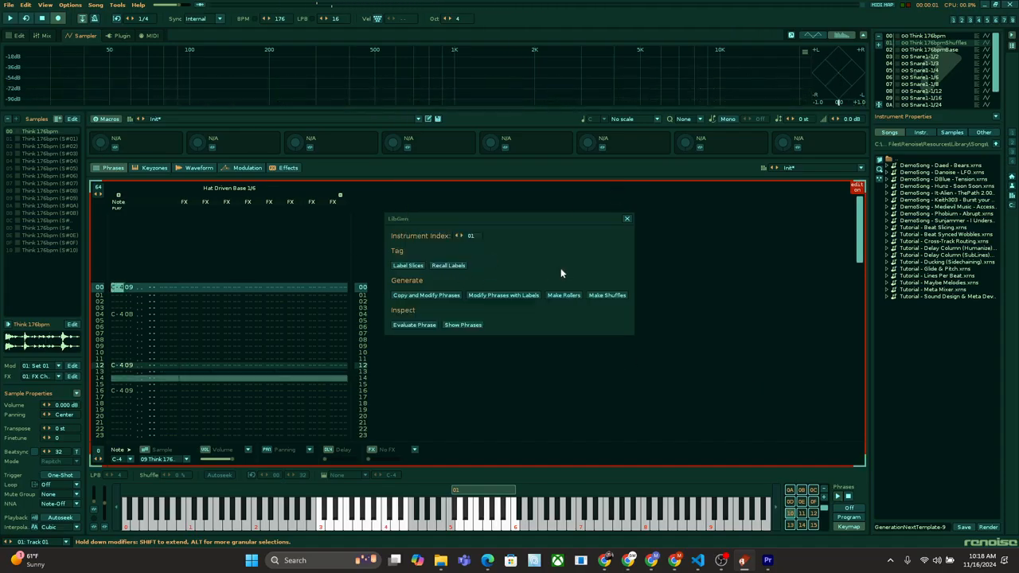
Step: Return to the pattern editor and examine the note and phrase trigger on line 00 of Track 01
{"action": "left_click", "coordinate": [10, 37]}
{"action": "scroll", "coordinate": [195, 209], "scroll_direction": "up", "scroll_amount": 5}
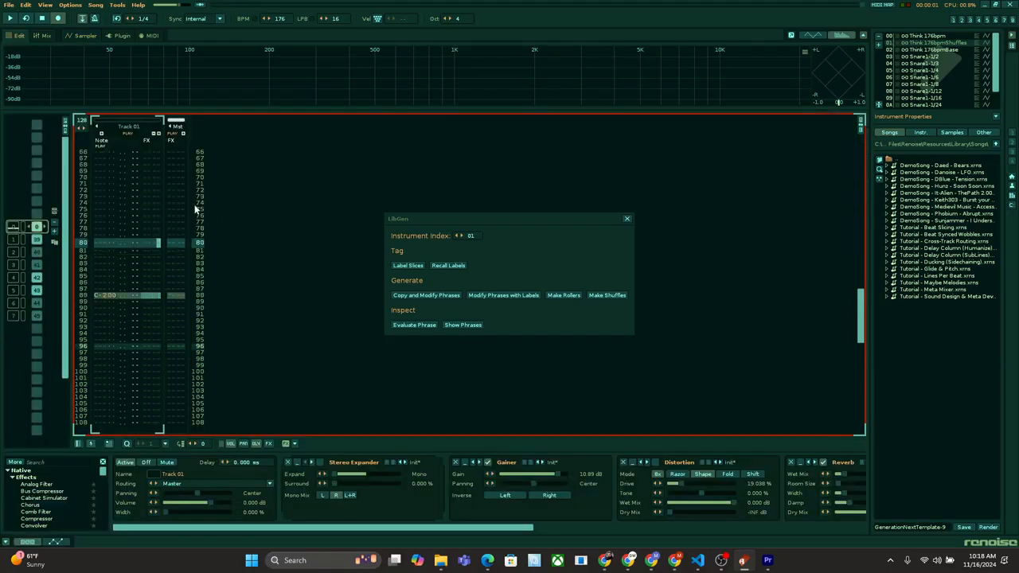
{"action": "scroll", "coordinate": [195, 208], "scroll_direction": "up", "scroll_amount": 17}
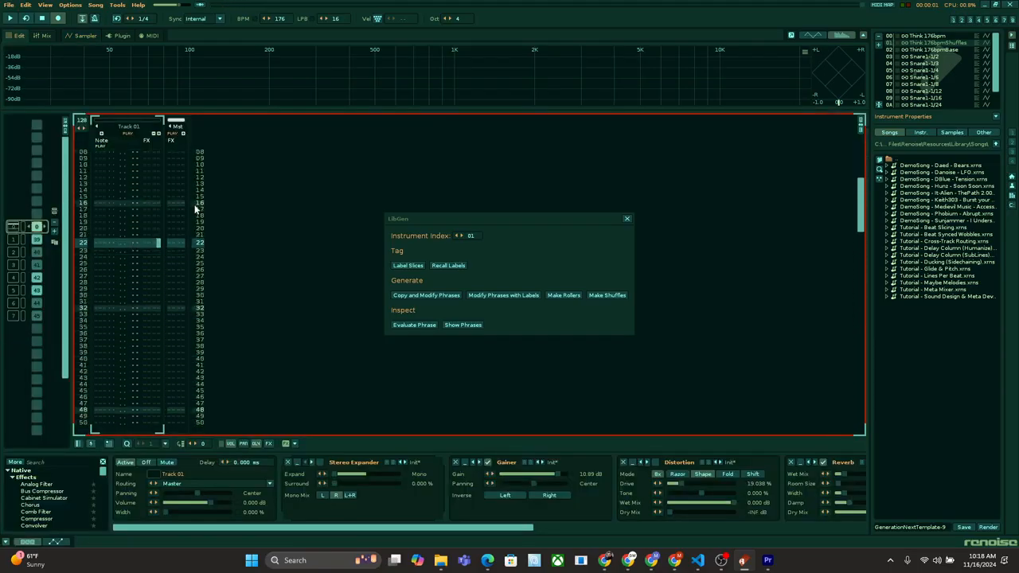
{"action": "key", "text": "Left"}
{"action": "key", "text": "Left"}
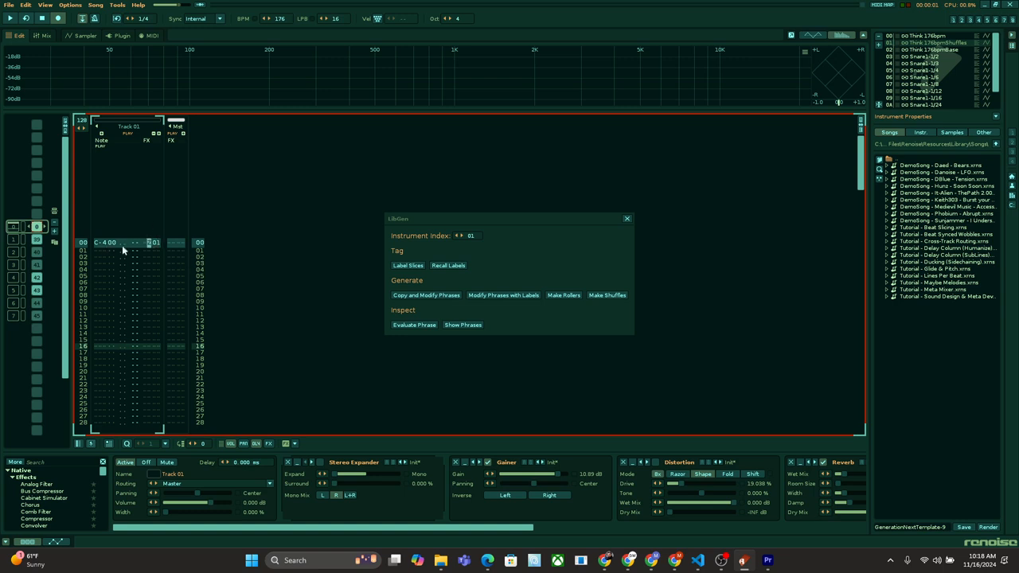
{"action": "key", "text": "Right"}
{"action": "key", "text": "Right"}
{"action": "key", "text": "space"}
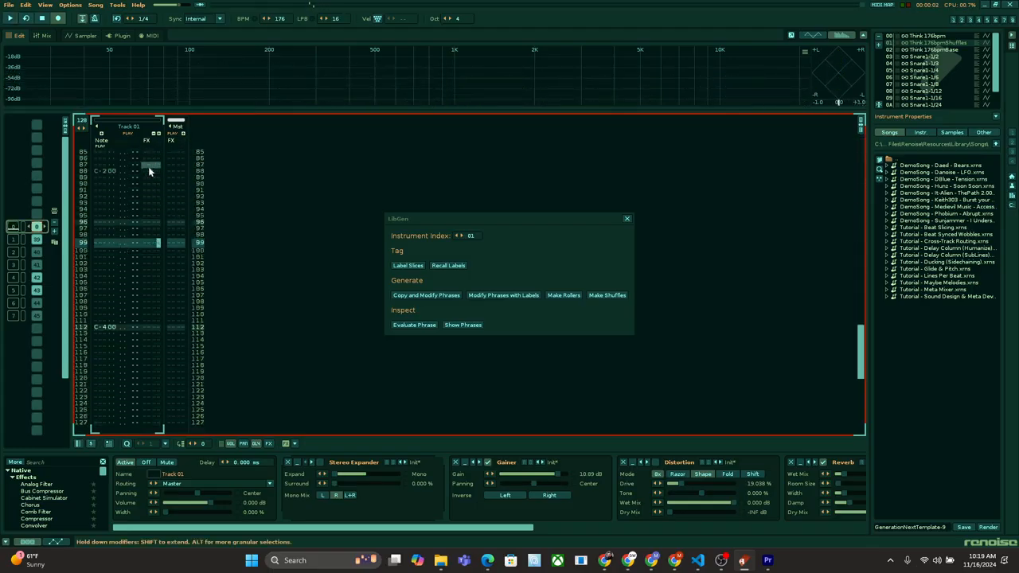
{"action": "key", "text": "space"}
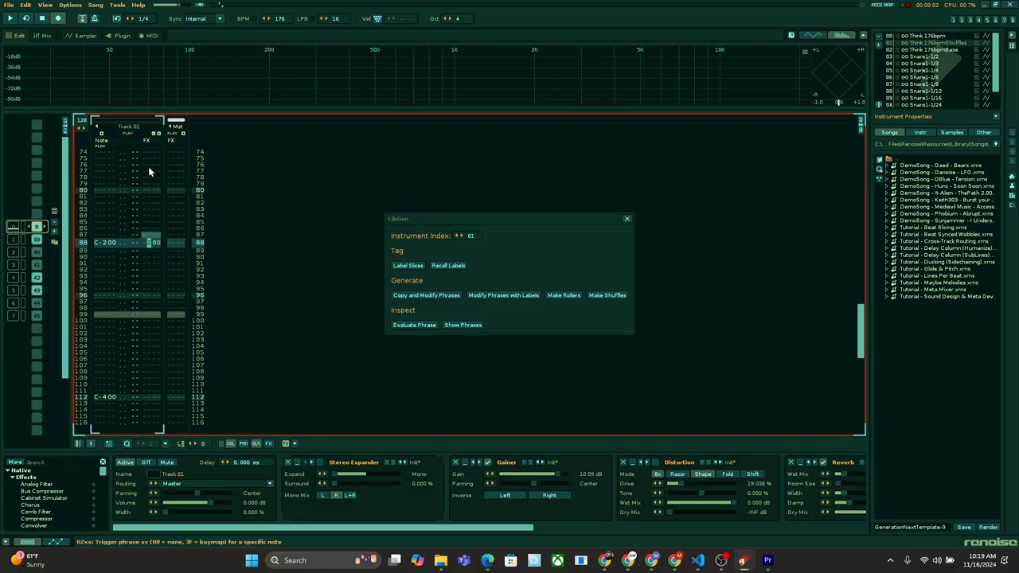
Step: Set the note on line 88 of Track 01 to instrument 01 and give it the phrase trigger Z10
{"action": "type", "text": "z"}
{"action": "key", "text": "Left"}
{"action": "key", "text": "Left"}
{"action": "key", "text": "Left"}
{"action": "key", "text": "Left"}
{"action": "key", "text": "Left"}
{"action": "key", "text": "Left"}
{"action": "key", "text": "Left"}
{"action": "key", "text": "Left"}
{"action": "key", "text": "Right"}
{"action": "type", "text": "1"}
{"action": "key", "text": "Right"}
{"action": "key", "text": "Right"}
{"action": "key", "text": "Right"}
{"action": "key", "text": "Right"}
{"action": "key", "text": "Right"}
{"action": "key", "text": "Right"}
{"action": "key", "text": "Right"}
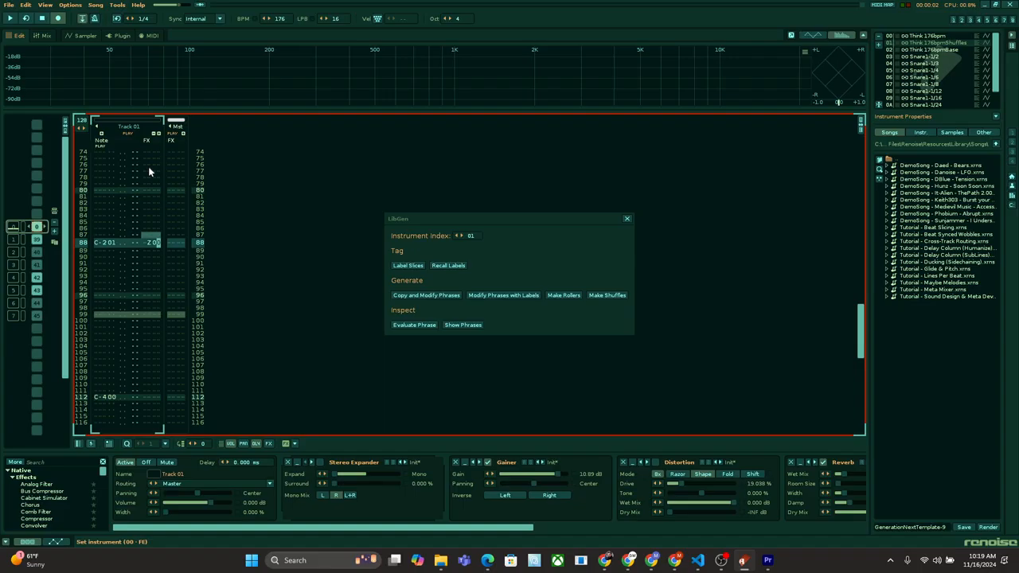
{"action": "type", "text": "1"}
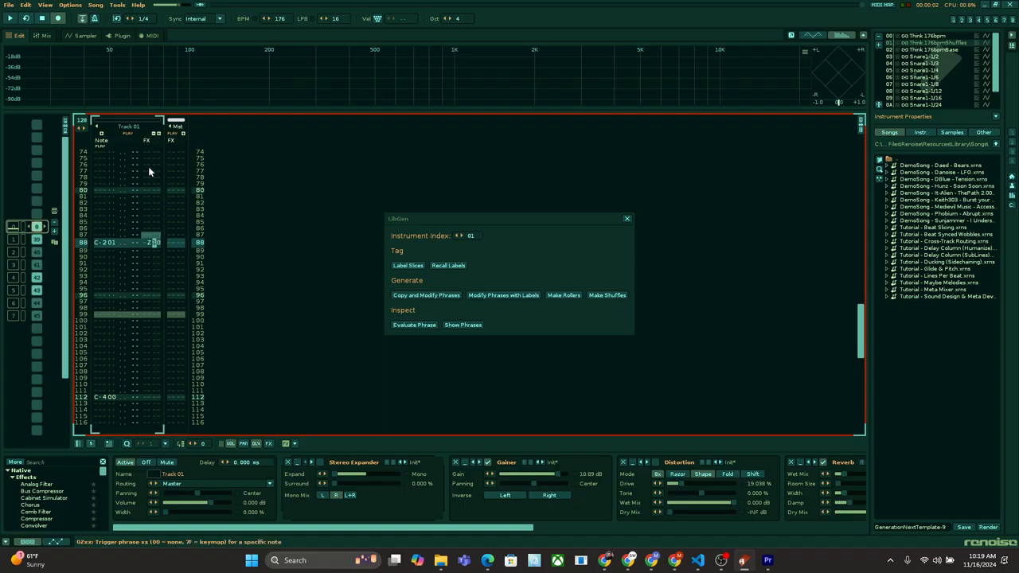
{"action": "key", "text": "Right"}
Step: Add the phrase trigger Z03 to the C-4 note on line 112 of Track 01
{"action": "left_click", "coordinate": [144, 401]}
{"action": "key", "text": "Up"}
{"action": "key", "text": "Right"}
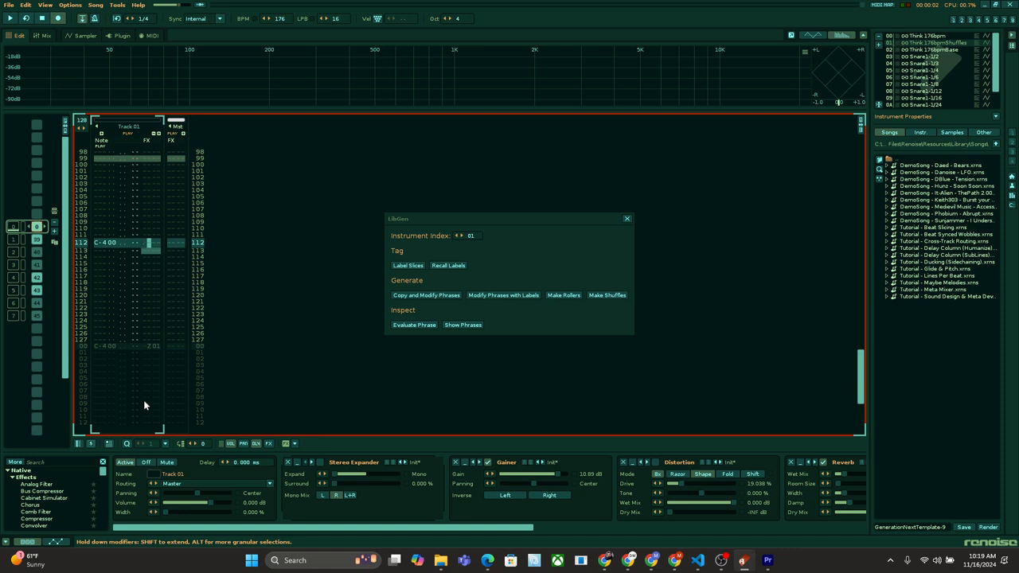
{"action": "type", "text": "z03"}
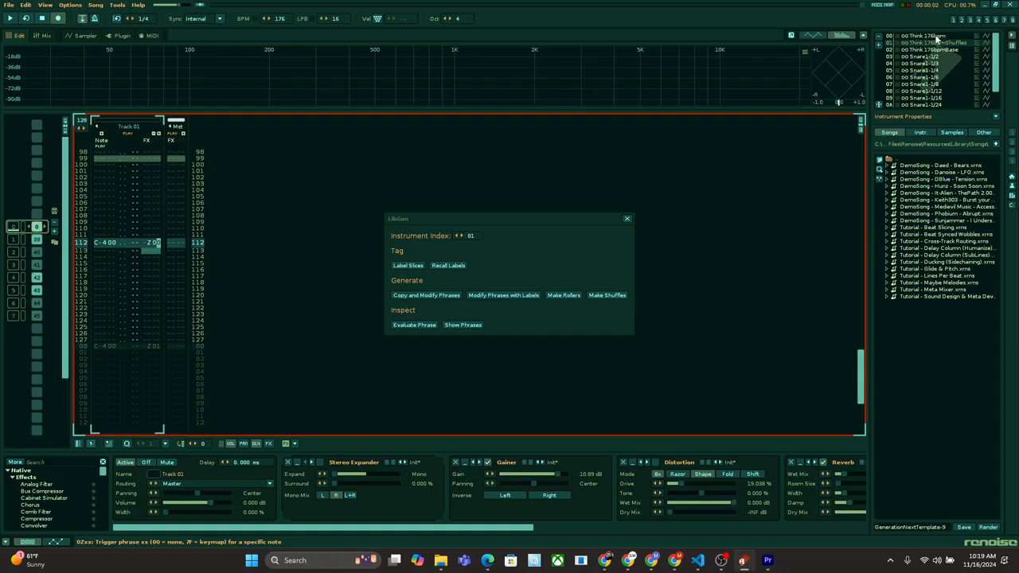
Step: Show the phrase listing for instrument 01 in LibGen and look through the modified phrases and their permutations
{"action": "left_click", "coordinate": [469, 325]}
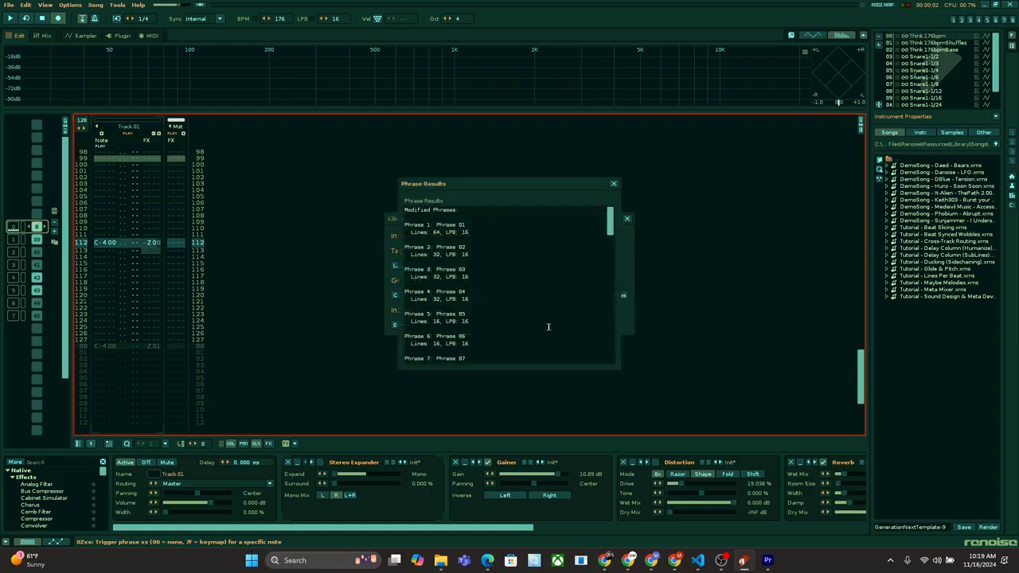
{"action": "scroll", "coordinate": [548, 327], "scroll_direction": "down", "scroll_amount": 15}
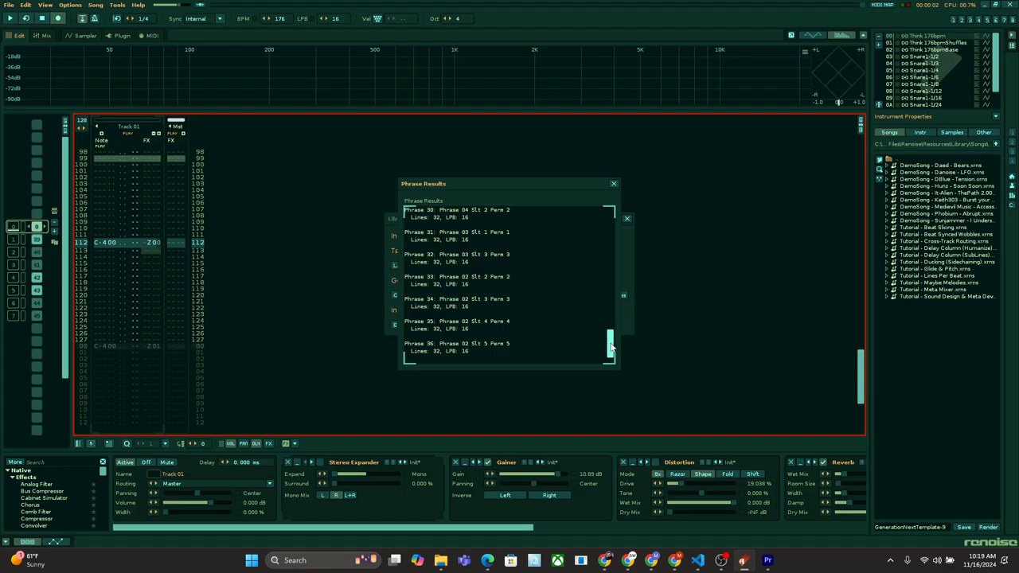
{"action": "left_click_drag", "start_coordinate": [611, 346], "coordinate": [609, 271]}
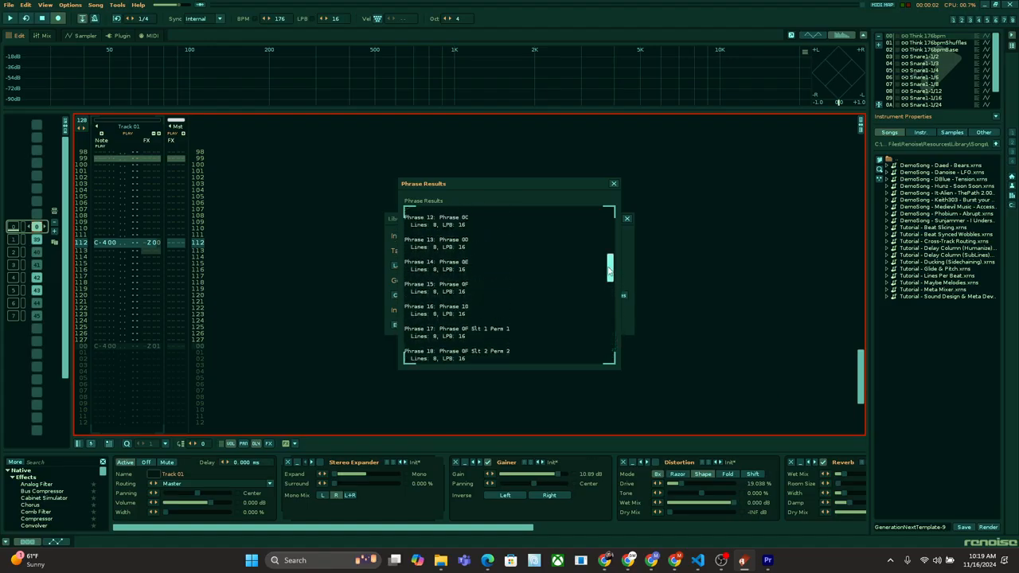
Step: Set the phrase trigger on line 112 of Track 01 to Z21 and play the pattern to audition it
{"action": "left_click", "coordinate": [158, 248]}
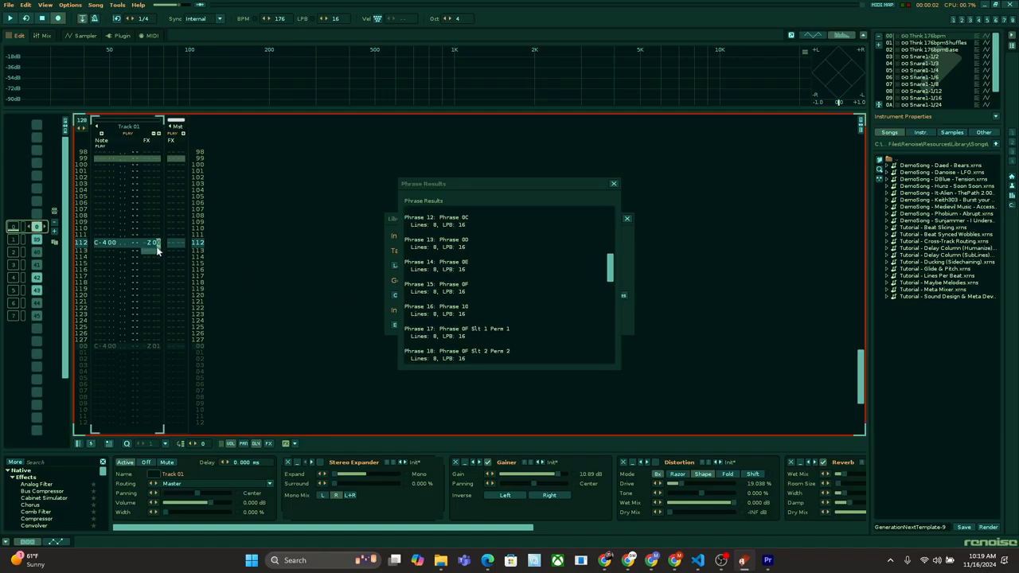
{"action": "type", "text": "1"}
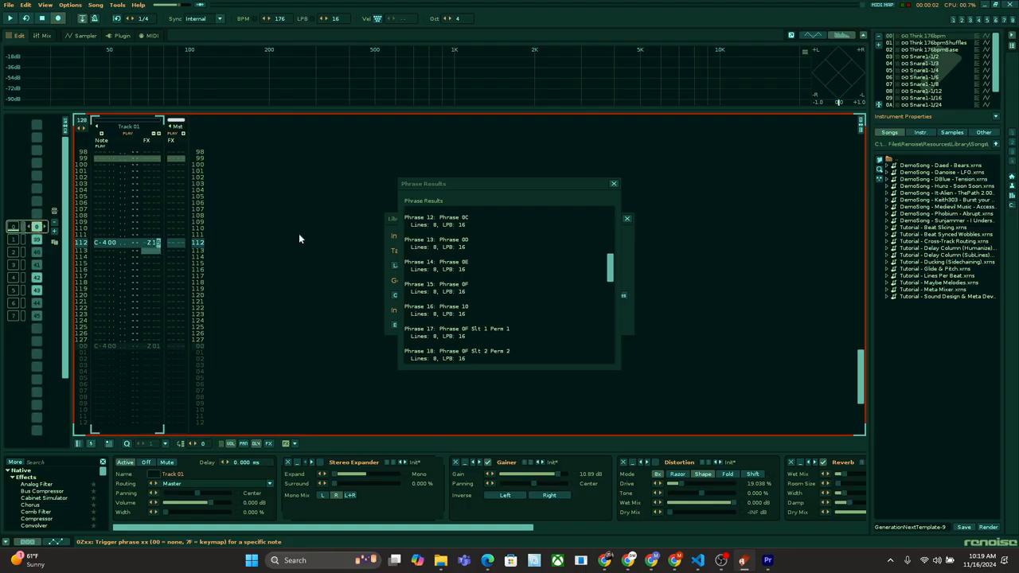
{"action": "key", "text": "space"}
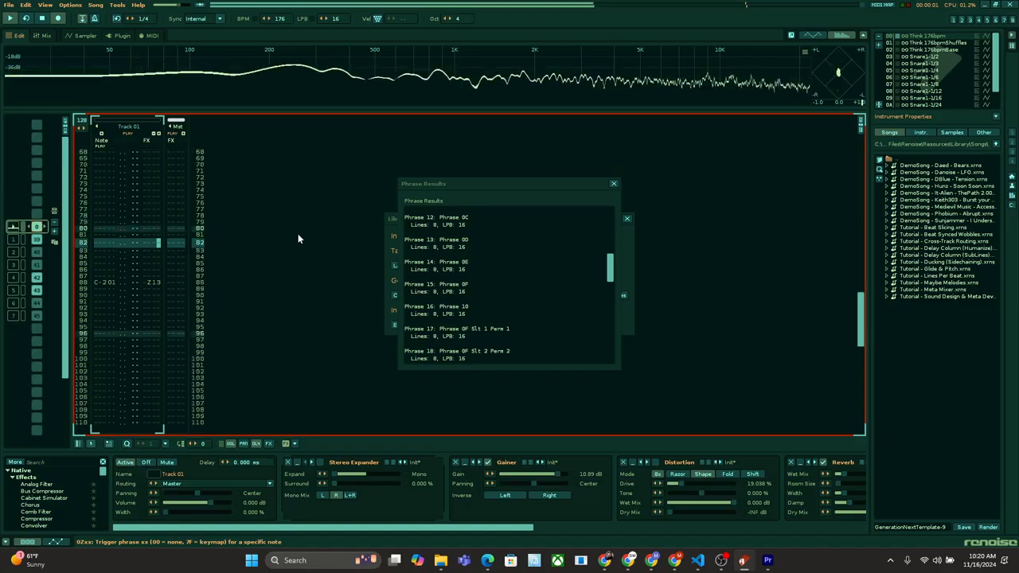
{"action": "key", "text": "Down"}
{"action": "key", "text": "Down"}
{"action": "key", "text": "Down"}
{"action": "key", "text": "Down"}
{"action": "key", "text": "Down"}
{"action": "key", "text": "Down"}
{"action": "key", "text": "Down"}
{"action": "key", "text": "Down"}
{"action": "key", "text": "Down"}
{"action": "key", "text": "Down"}
{"action": "key", "text": "Down"}
{"action": "key", "text": "Down"}
{"action": "key", "text": "Down"}
{"action": "key", "text": "Down"}
{"action": "key", "text": "Down"}
{"action": "key", "text": "Down"}
{"action": "key", "text": "Down"}
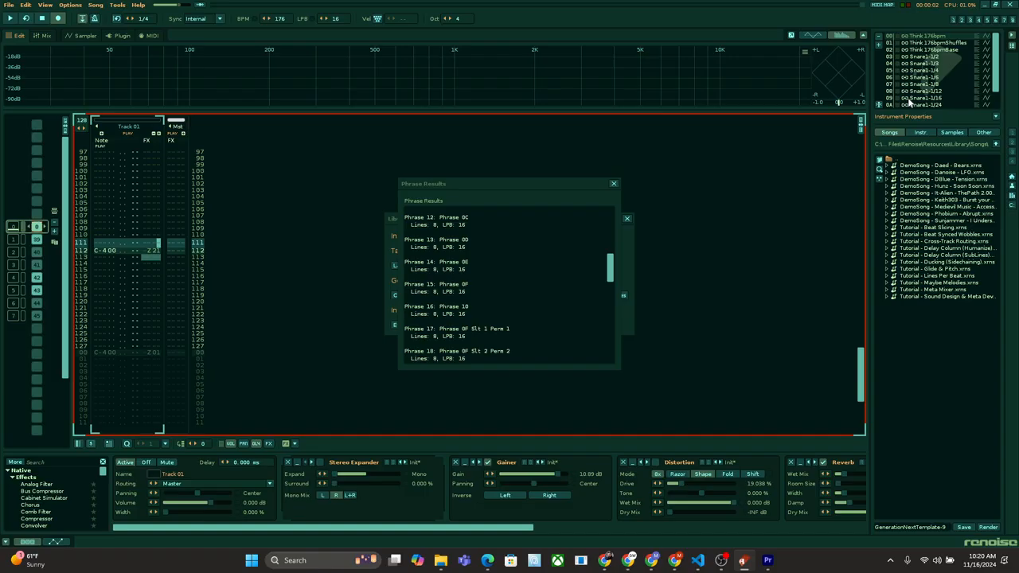
Step: Set the C-4 note on line 112 of Track 01 to instrument 09 with phrase trigger Z07, and play the pattern
{"action": "left_click_drag", "start_coordinate": [150, 249], "coordinate": [110, 249]}
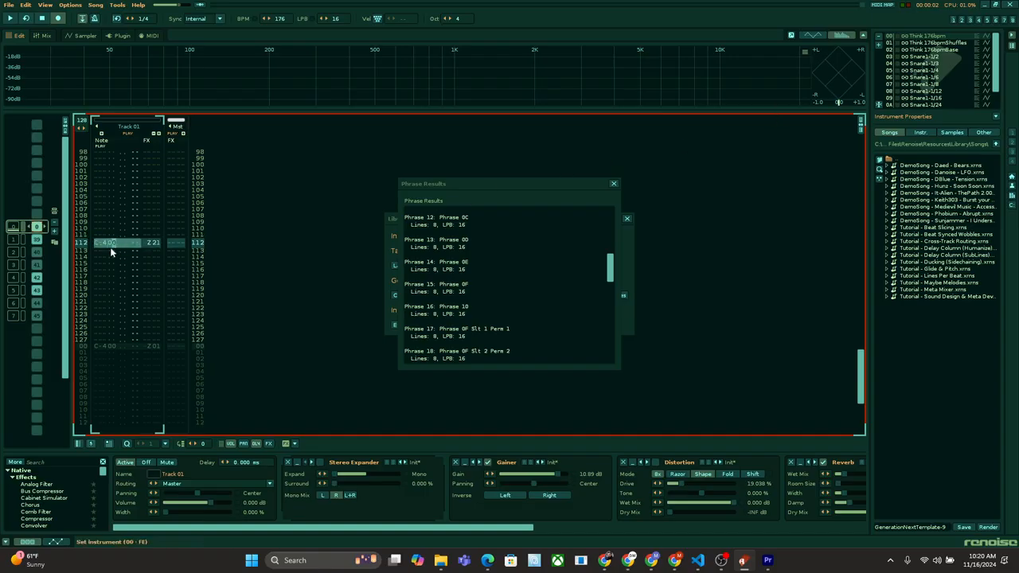
{"action": "key", "text": "Right"}
{"action": "key", "text": "Right"}
{"action": "key", "text": "Right"}
{"action": "key", "text": "Right"}
{"action": "key", "text": "Right"}
{"action": "key", "text": "Right"}
{"action": "type", "text": "1"}
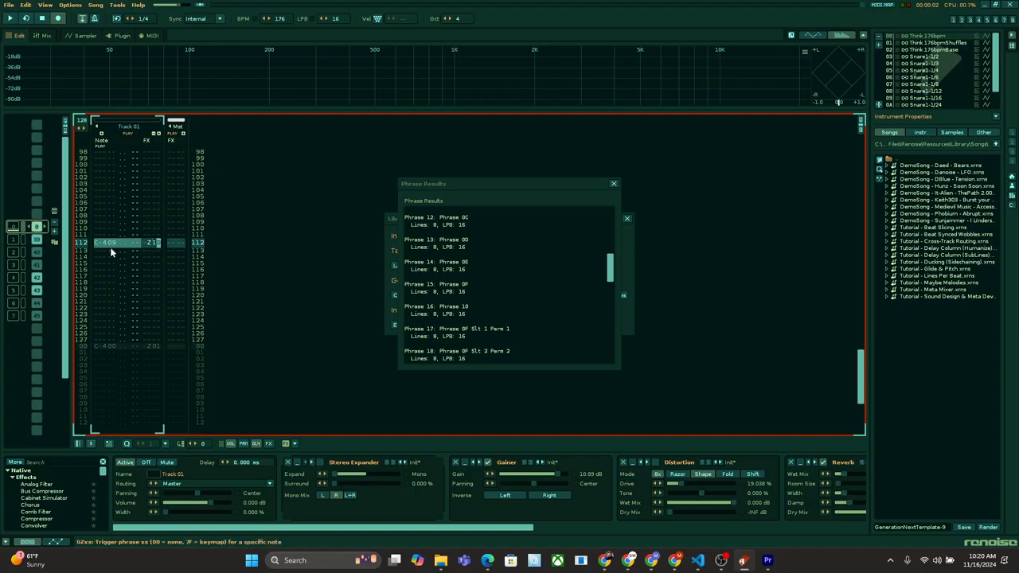
{"action": "type", "text": "0"}
{"action": "type", "text": "0"}
{"action": "key", "text": "space"}
{"action": "key", "text": "space"}
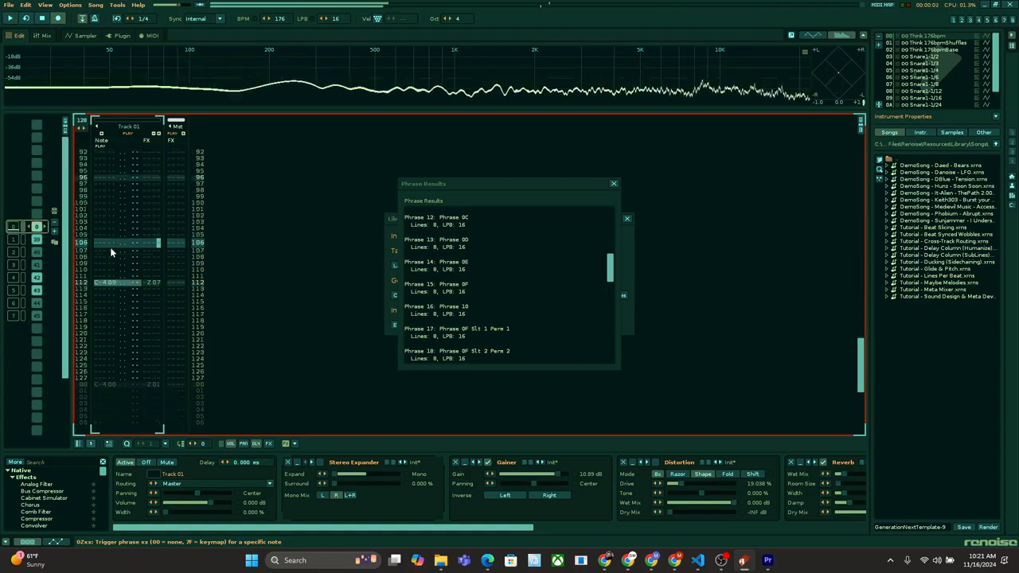
Step: Play the pattern repeatedly from line 00 to audition the phrase triggers in Track 01
{"action": "key", "text": "Down"}
{"action": "key", "text": "Down"}
{"action": "key", "text": "Down"}
{"action": "key", "text": "Down"}
{"action": "key", "text": "space"}
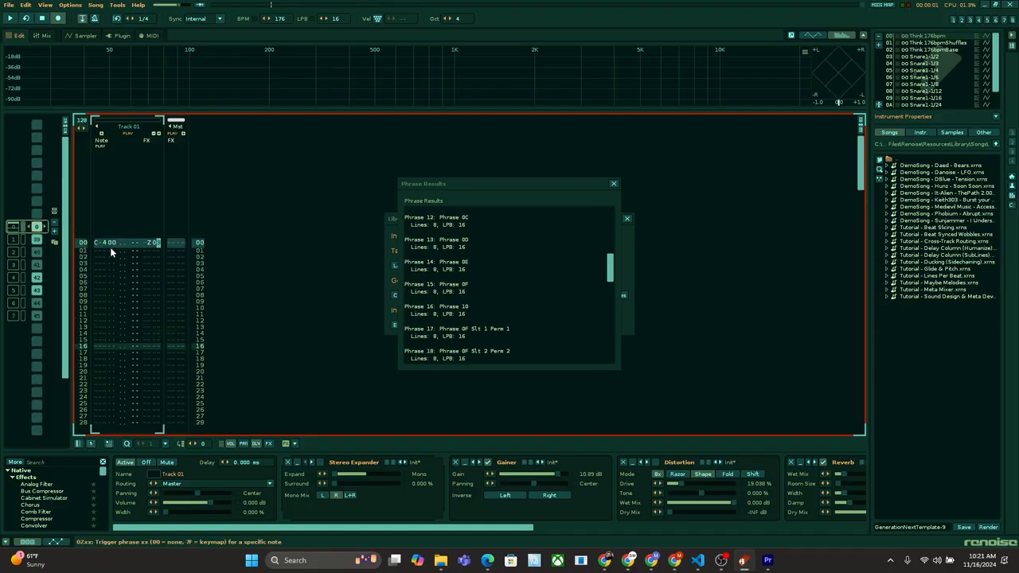
{"action": "key", "text": "space"}
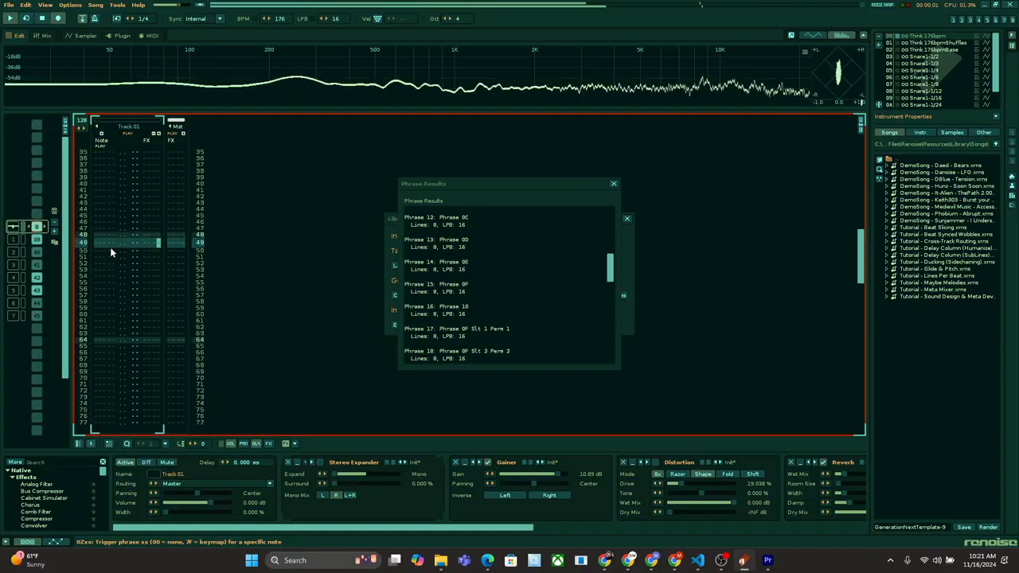
{"action": "key", "text": "space"}
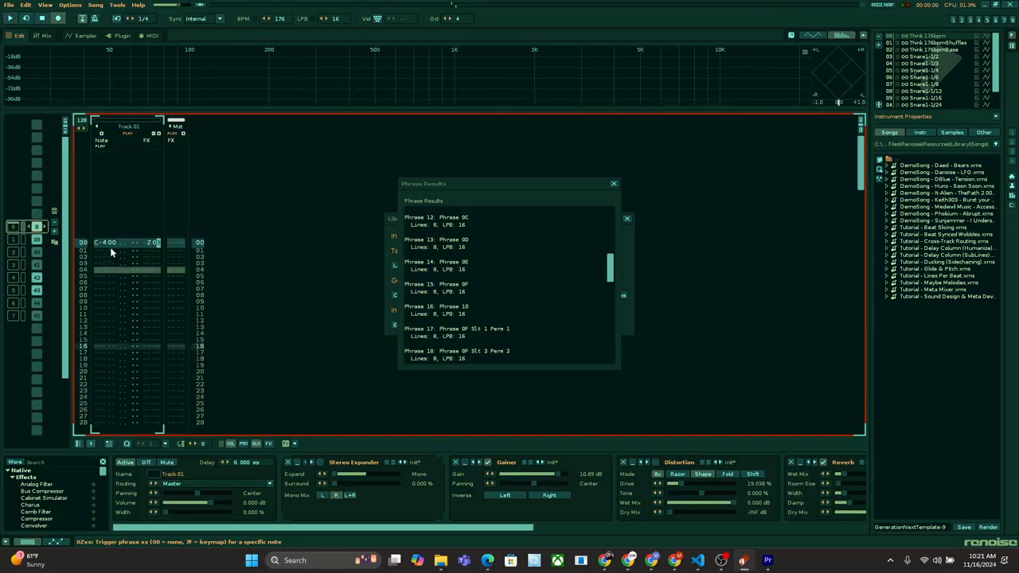
{"action": "key", "text": "space"}
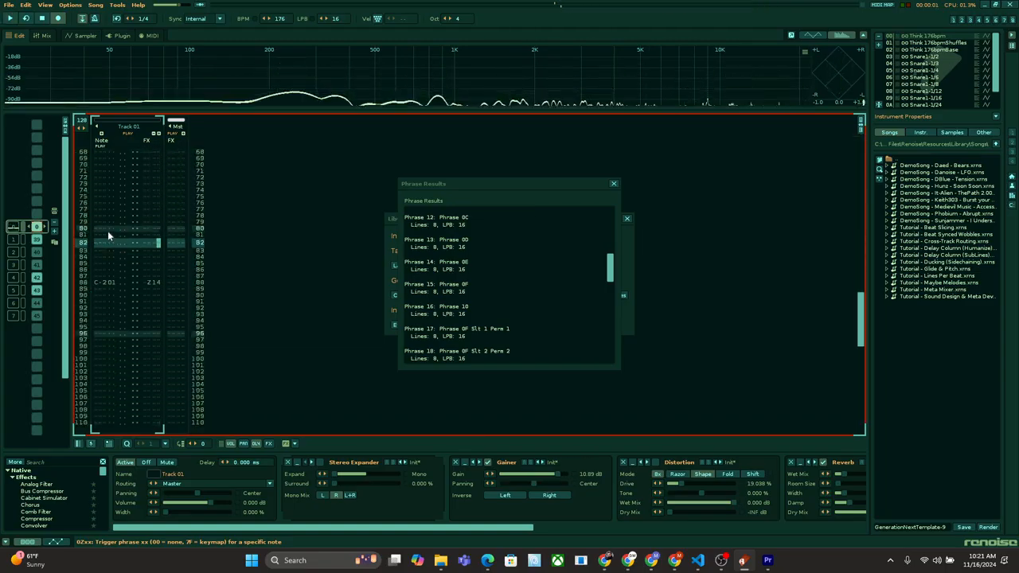
Step: Add a C-4 note of instrument 00 with phrase trigger Z01 on line 64 of Track 01, and play the pattern
{"action": "left_click", "coordinate": [107, 231]}
{"action": "scroll", "coordinate": [107, 231], "scroll_direction": "up", "scroll_amount": 7}
{"action": "scroll", "coordinate": [108, 231], "scroll_direction": "up", "scroll_amount": 1}
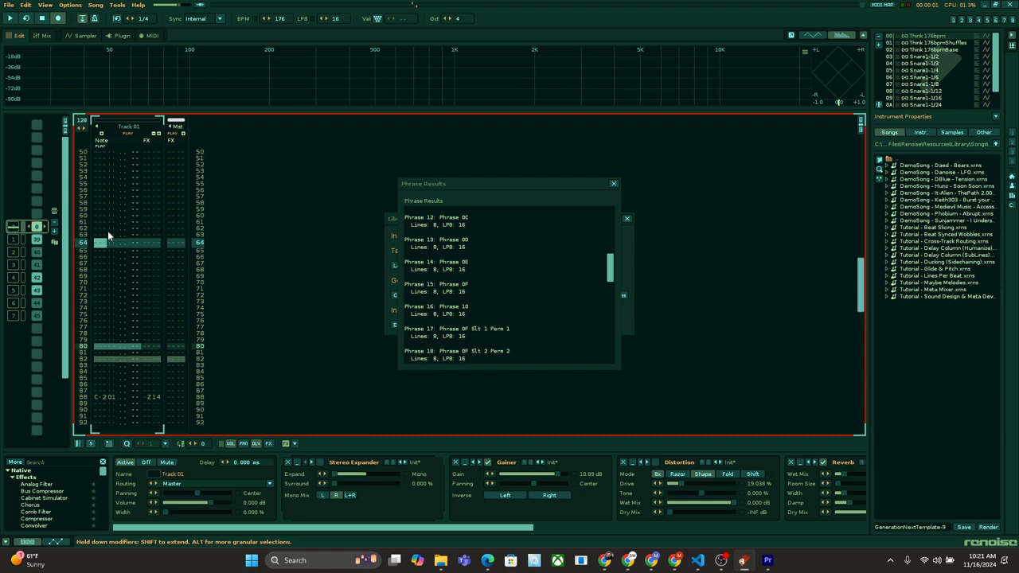
{"action": "key", "text": "z"}
{"action": "key", "text": "Right"}
{"action": "key", "text": "Right"}
{"action": "key", "text": "Right"}
{"action": "key", "text": "Right"}
{"action": "key", "text": "Right"}
{"action": "key", "text": "Right"}
{"action": "key", "text": "Right"}
{"action": "key", "text": "Right"}
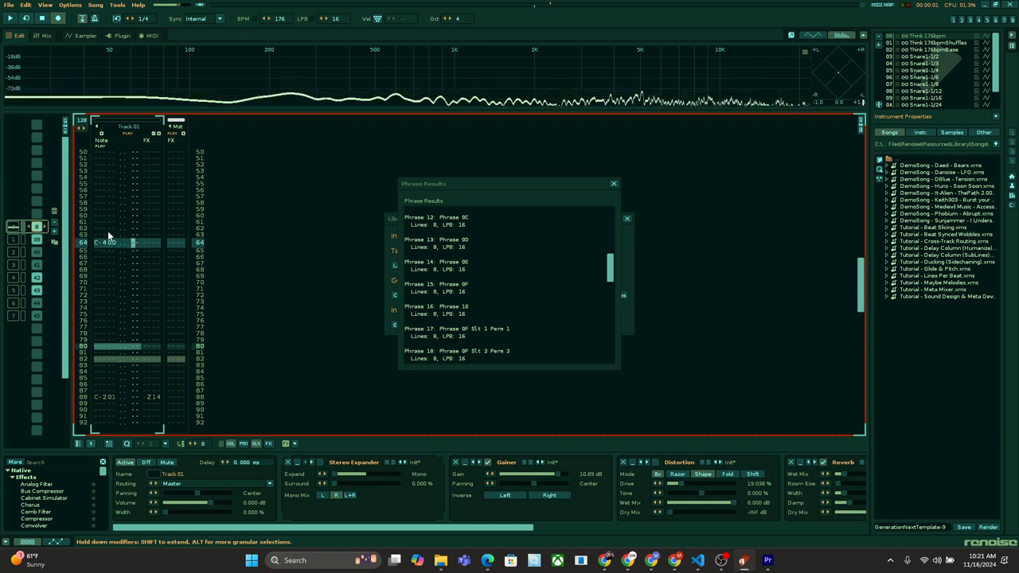
{"action": "type", "text": "z0"}
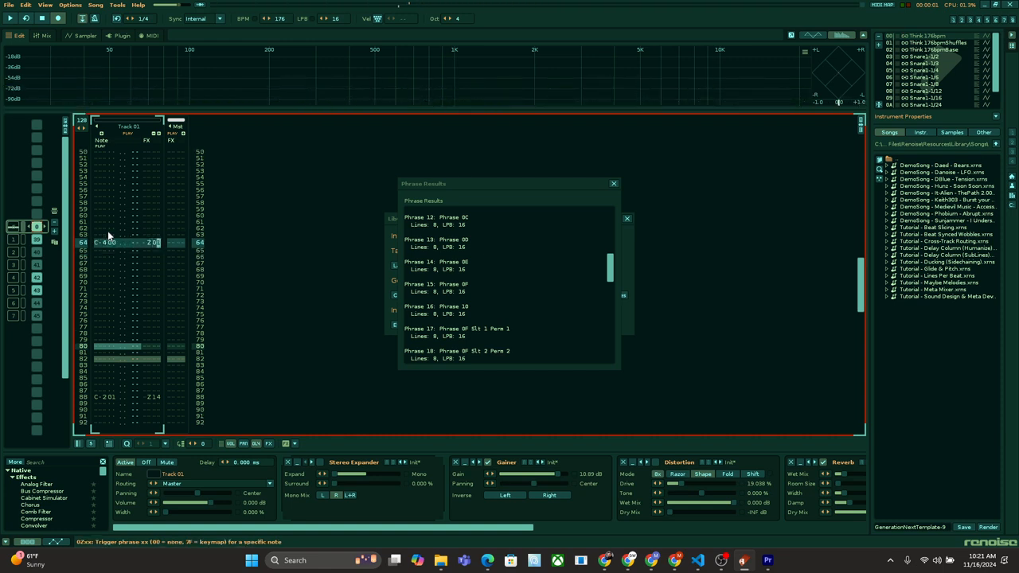
{"action": "type", "text": "1"}
{"action": "key", "text": "space"}
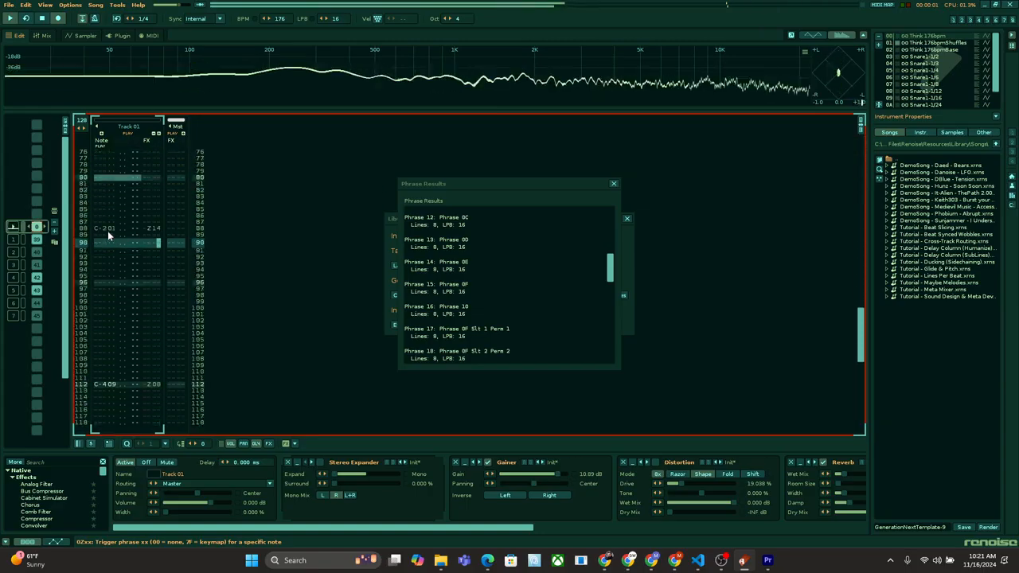
Step: Close the phrase listing, stop the playback and return to the LibGen dialog
{"action": "left_click", "coordinate": [613, 184]}
{"action": "key", "text": "space"}
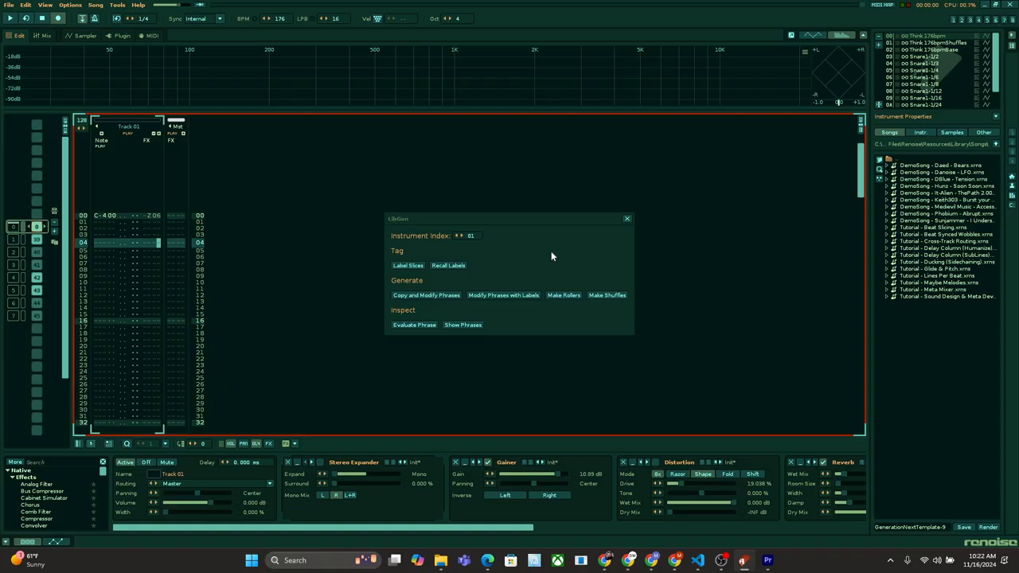
{"action": "left_click", "coordinate": [528, 248]}
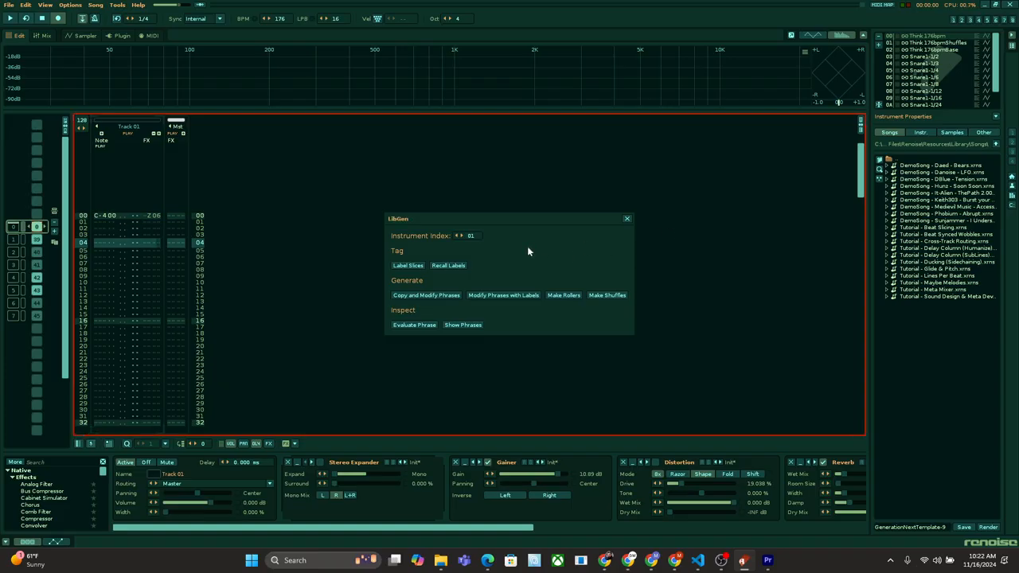